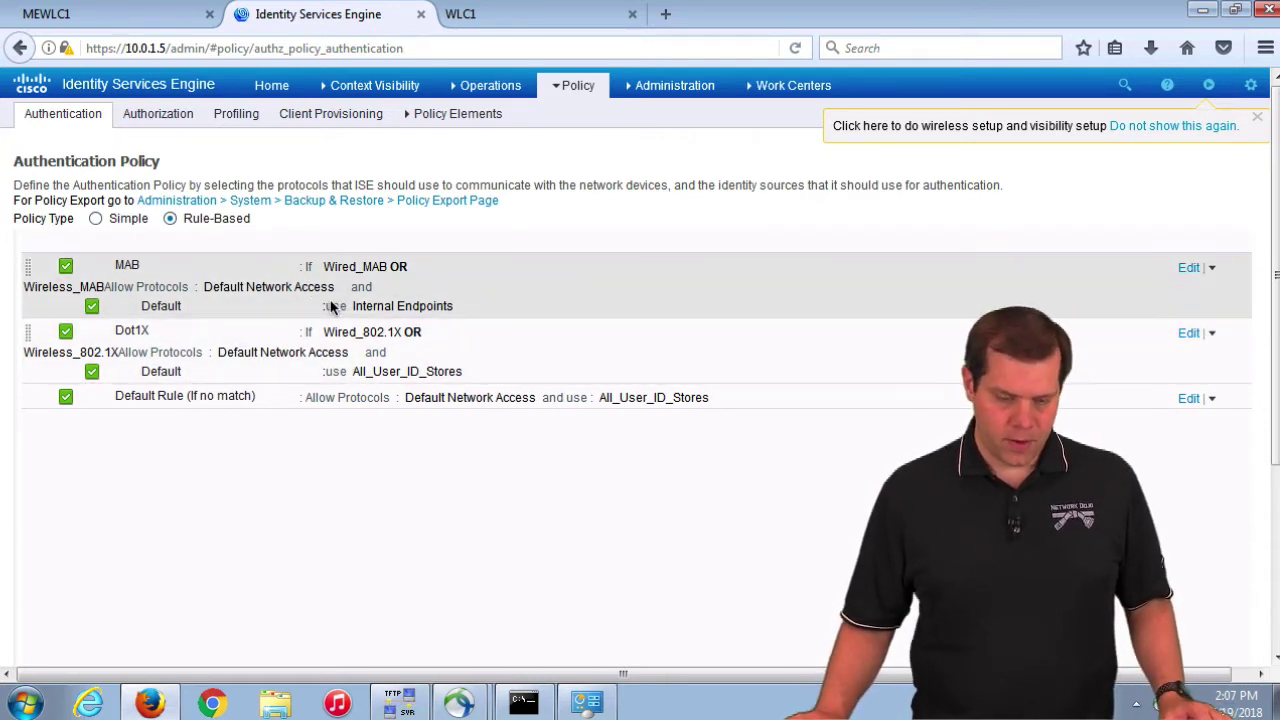
Open the RADIUS live logs and view the details of the most recent authentication record
mouse_move(570, 88)
mouse_move(490, 85)
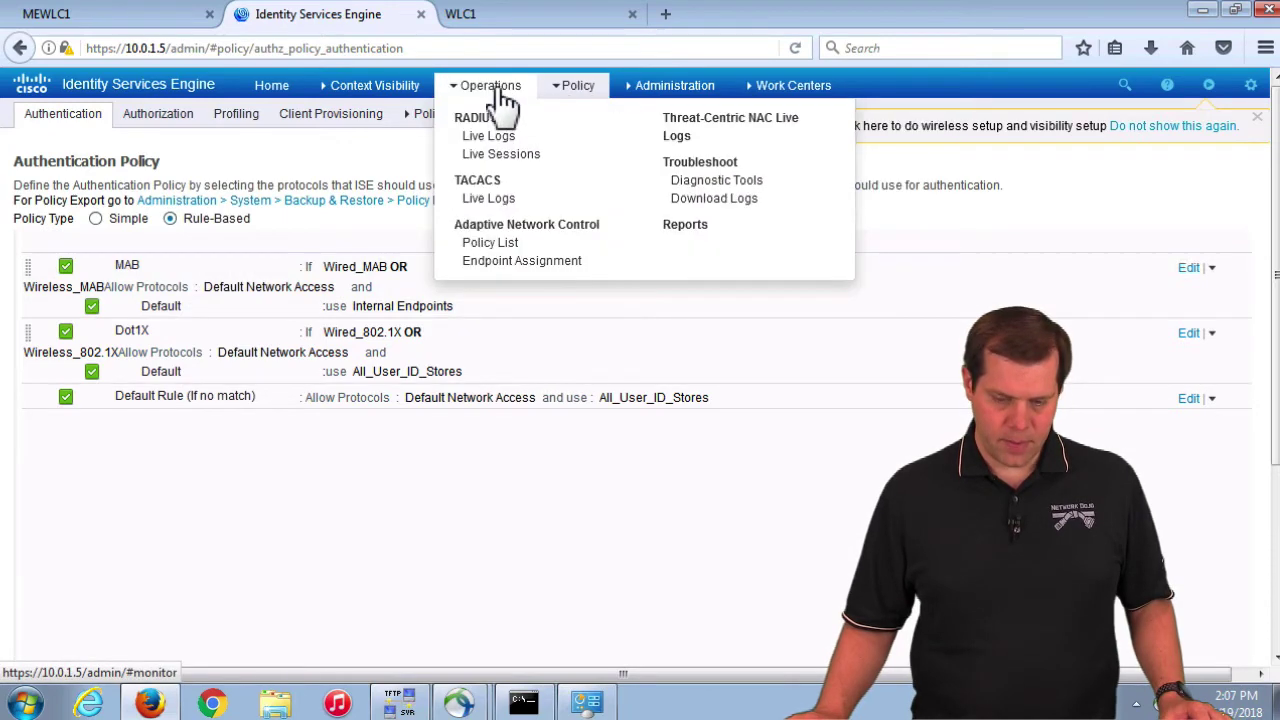
right_click(492, 140)
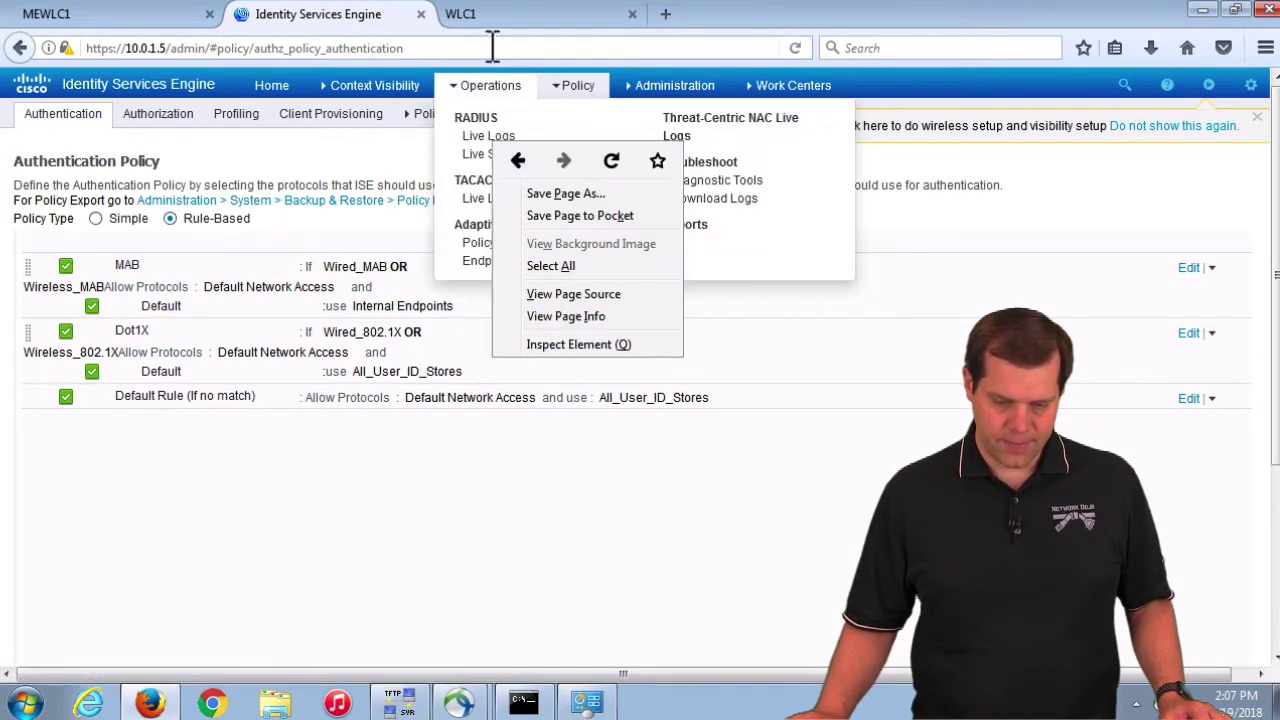
left_click(470, 137)
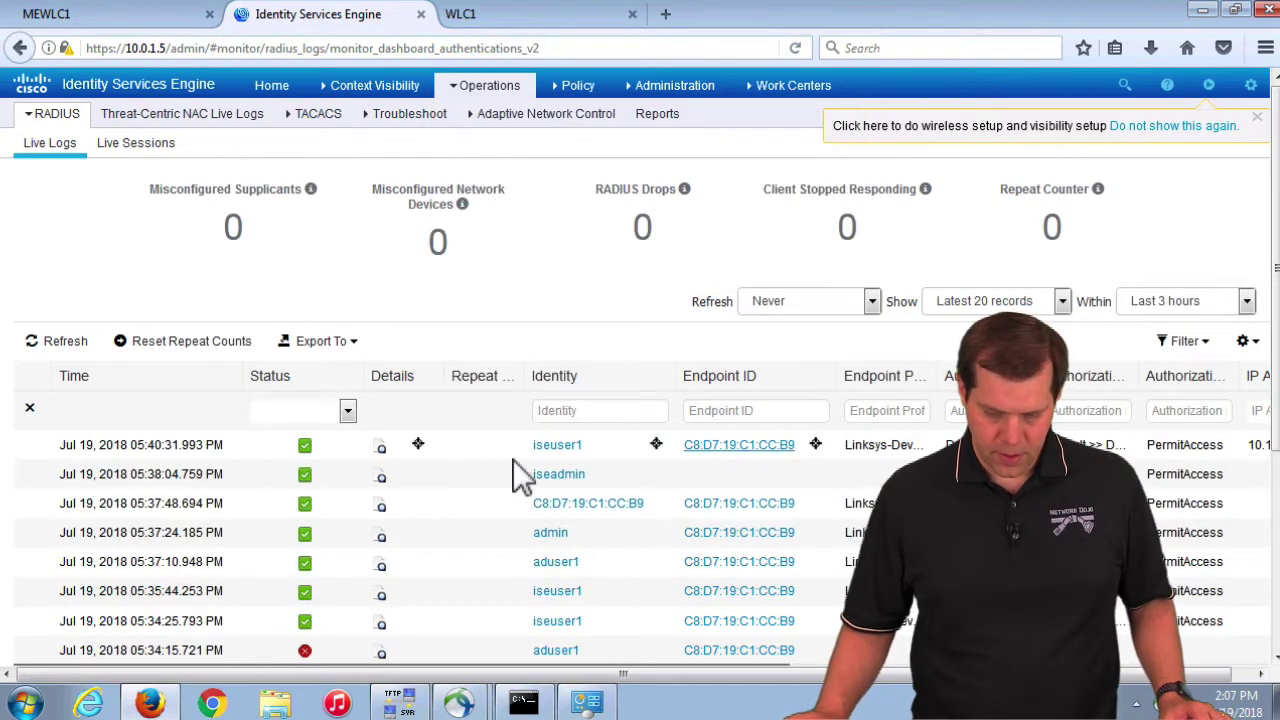
left_click(376, 446)
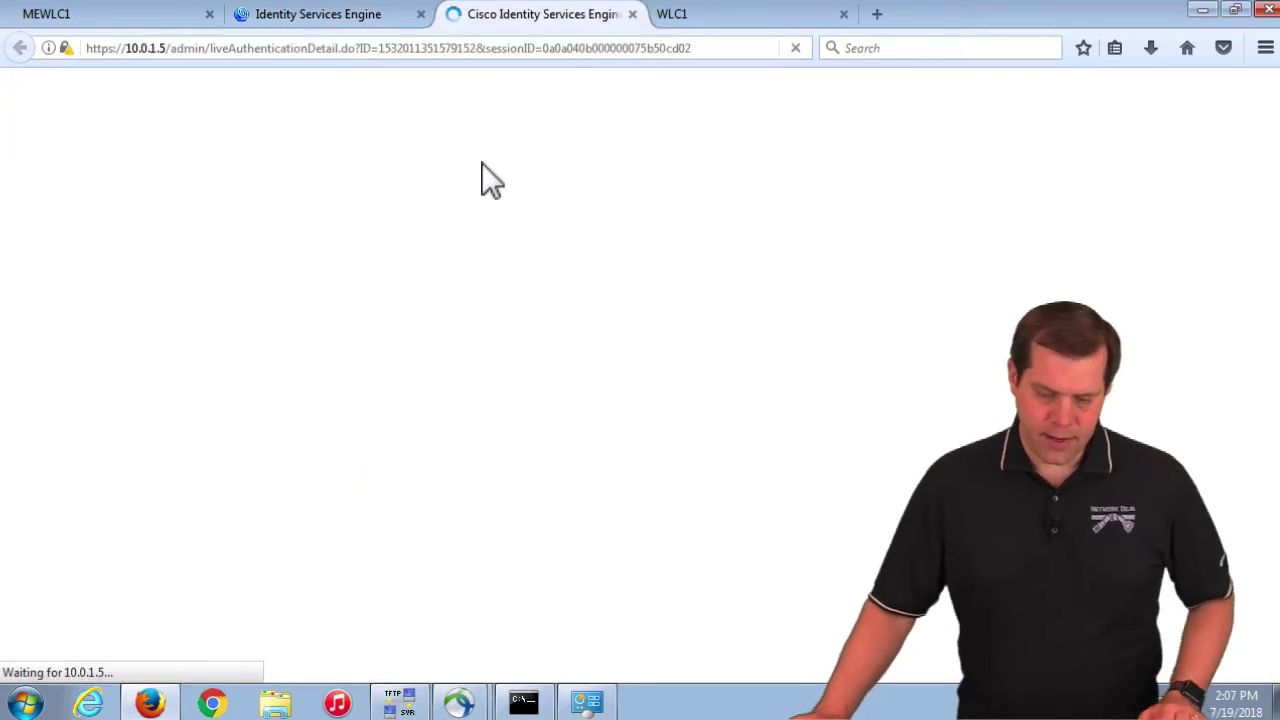
Examine each part of the matched authentication policy in the record's overview
left_click_drag(103, 345, 315, 357)
double_click(303, 347)
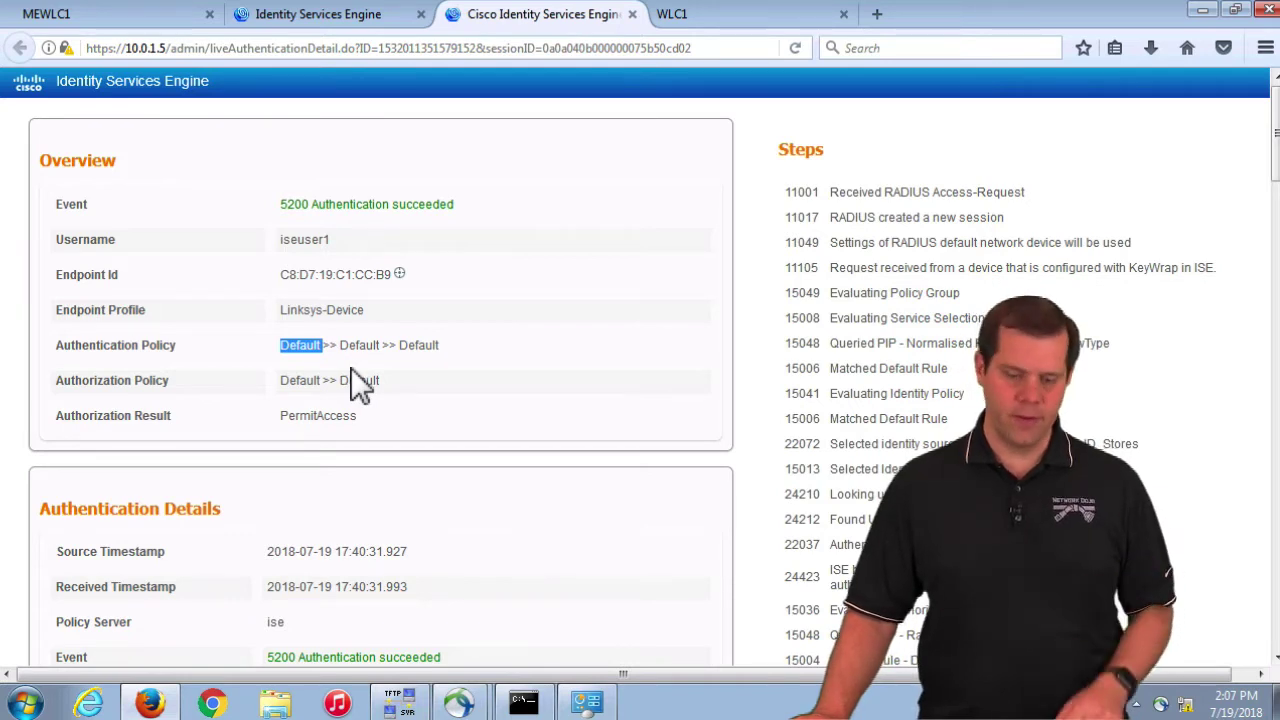
double_click(362, 346)
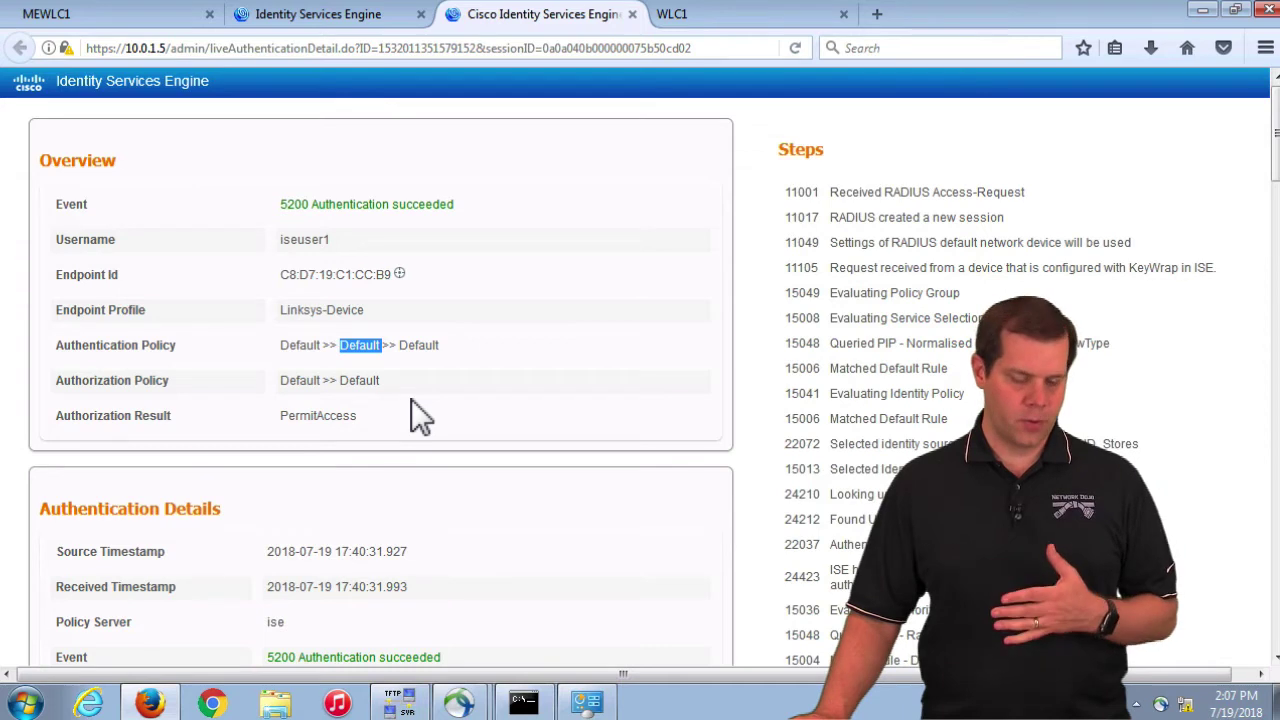
double_click(420, 346)
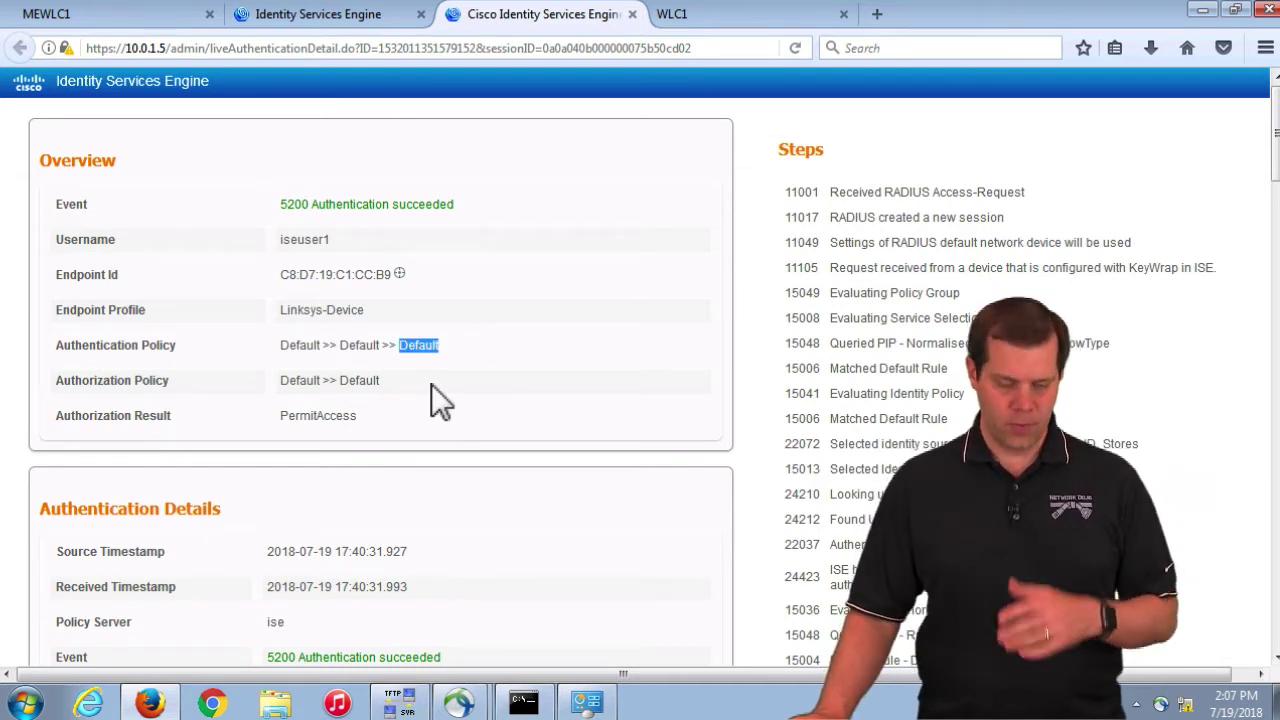
left_click(371, 348)
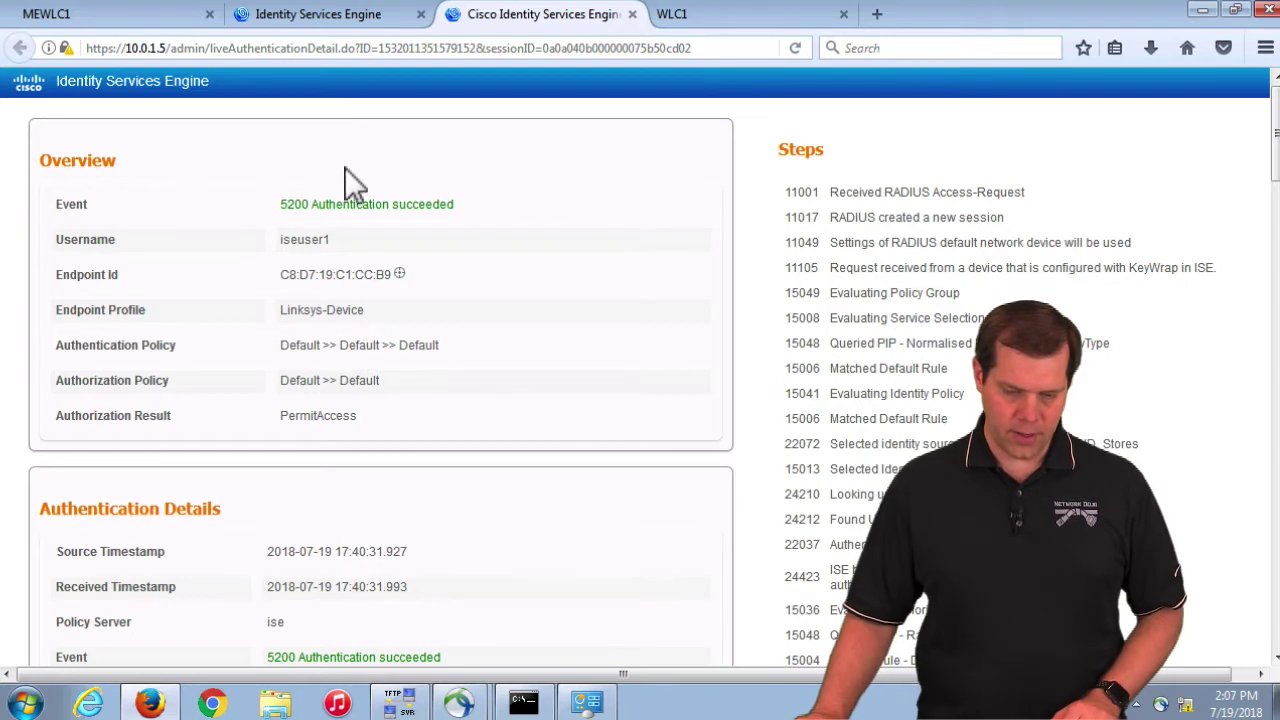
Return to the authentication policy, open the MAB rule for editing and inspect its allowed protocols and identity source
left_click(335, 16)
left_click(485, 87)
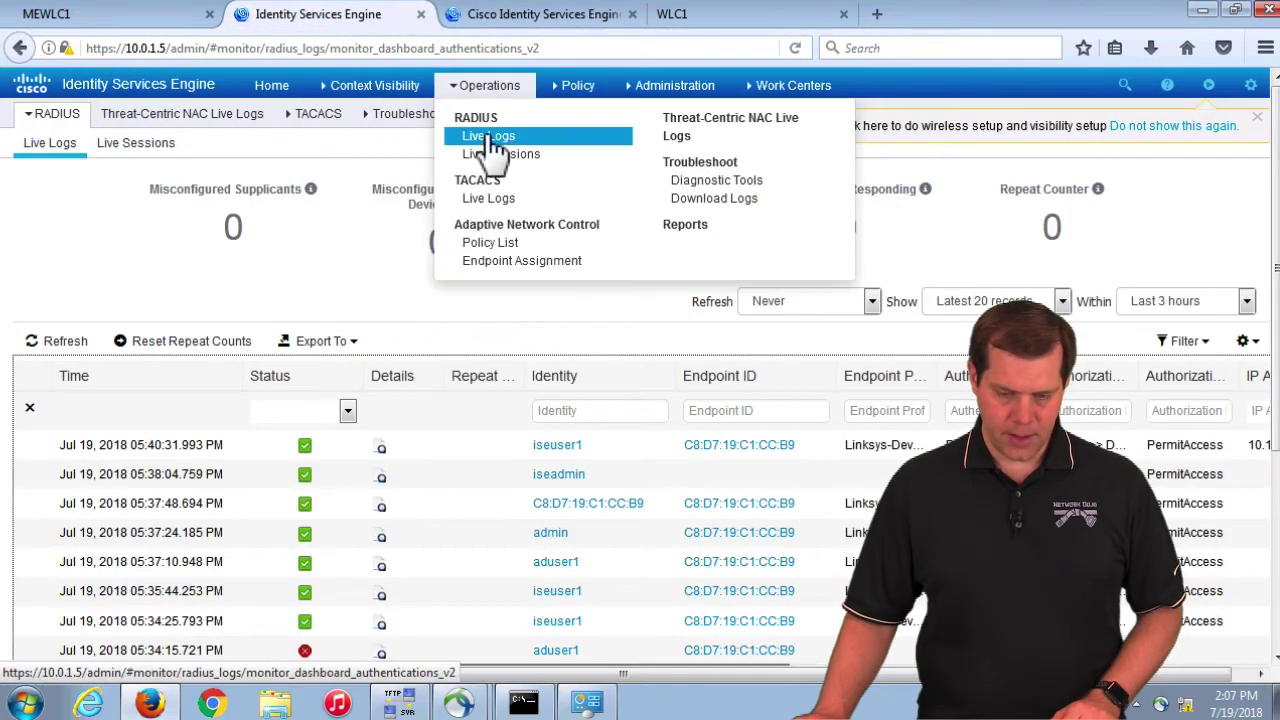
left_click(578, 86)
left_click(580, 125)
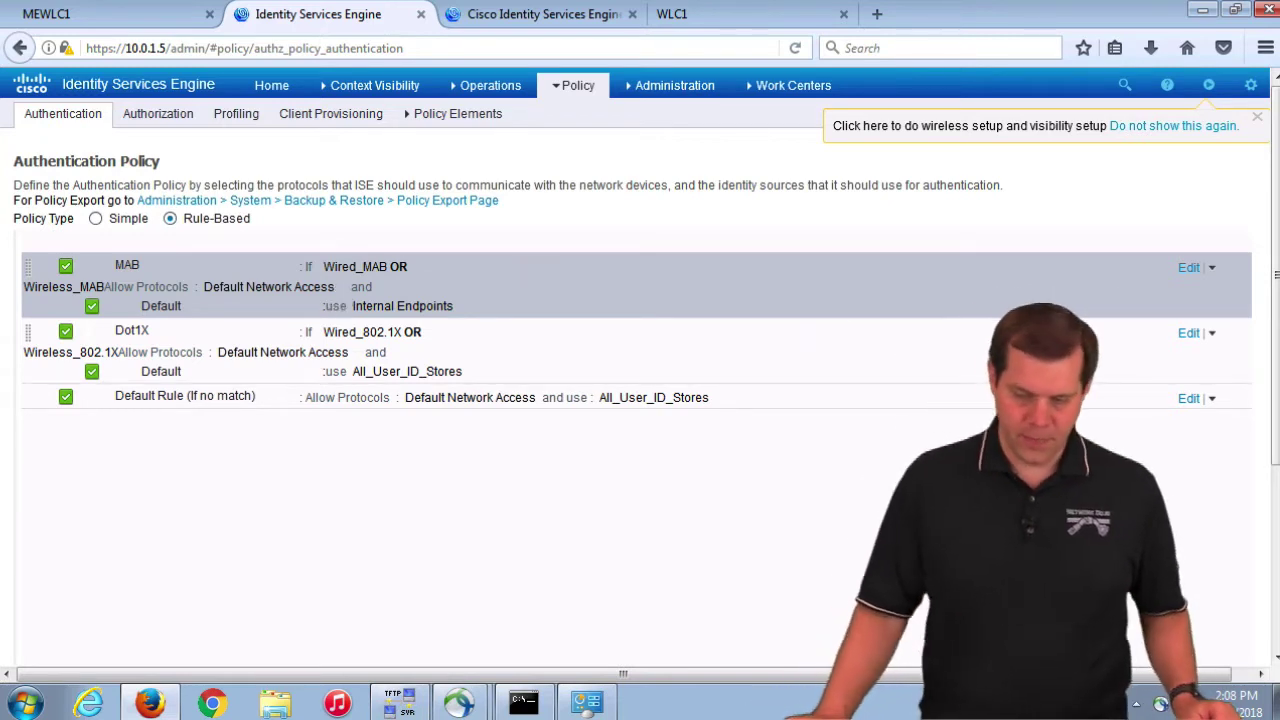
left_click(1189, 269)
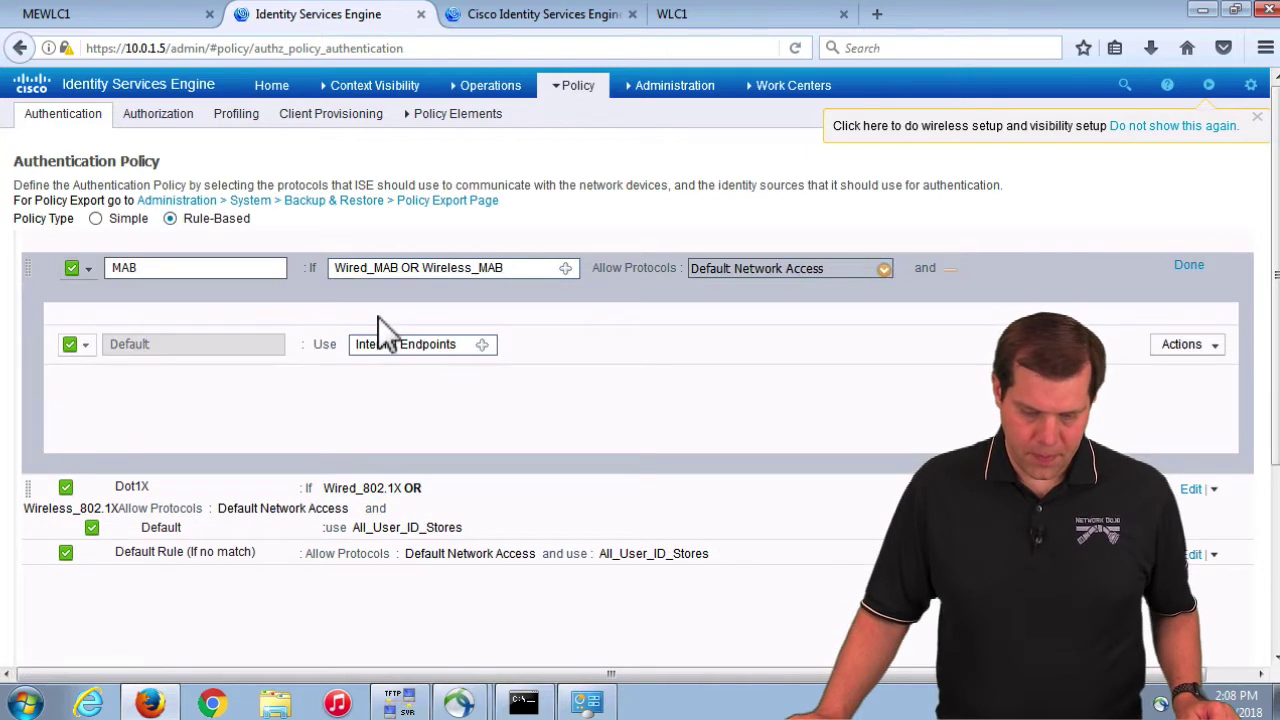
left_click_drag(857, 271, 649, 264)
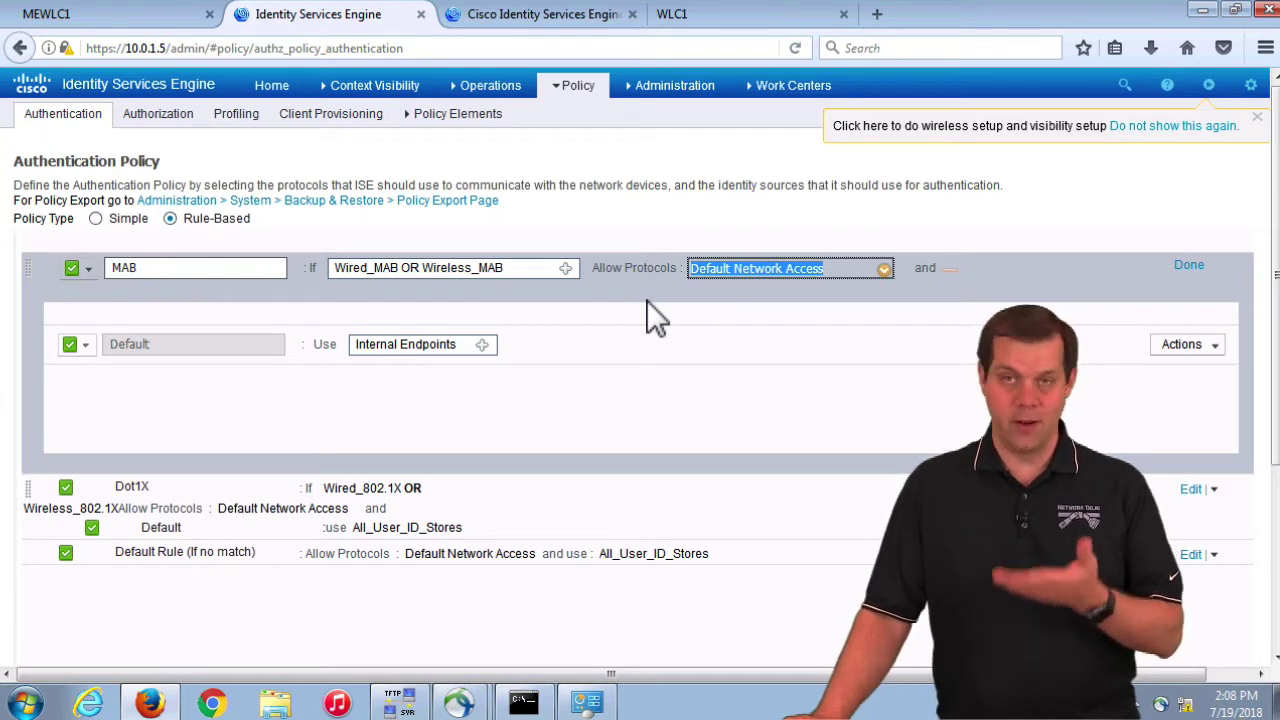
left_click(1214, 126)
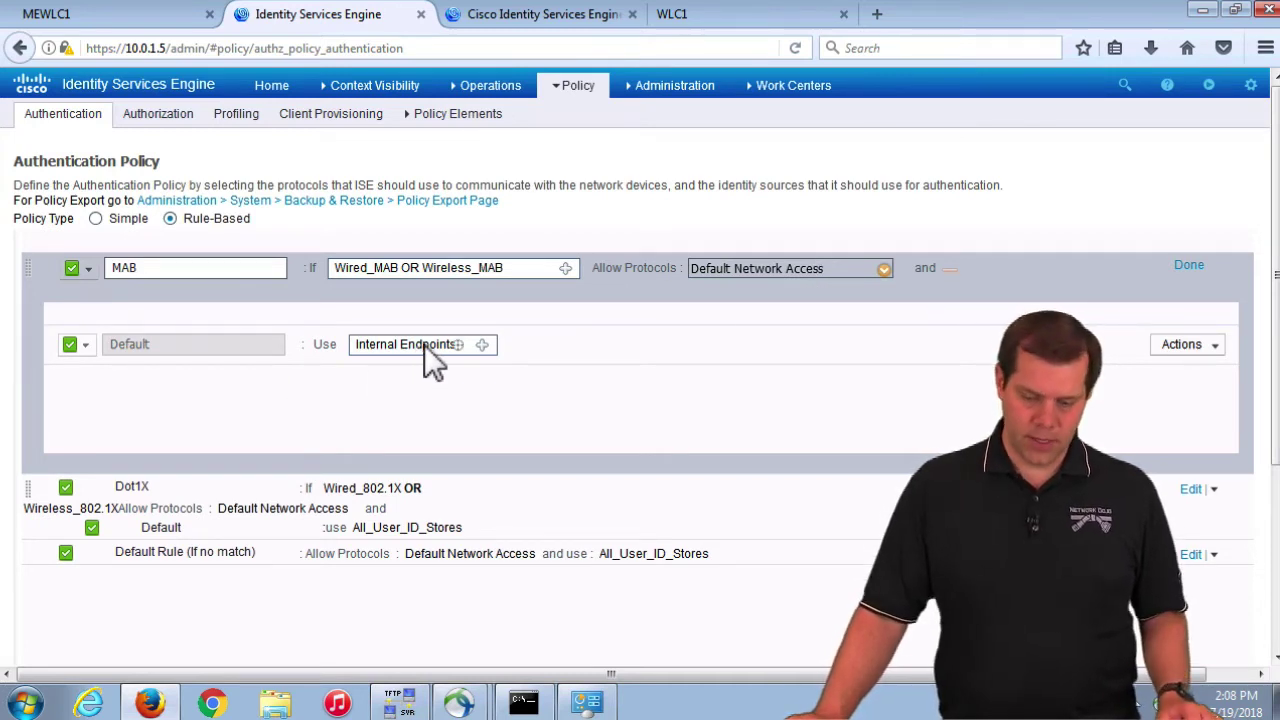
left_click_drag(431, 341, 177, 354)
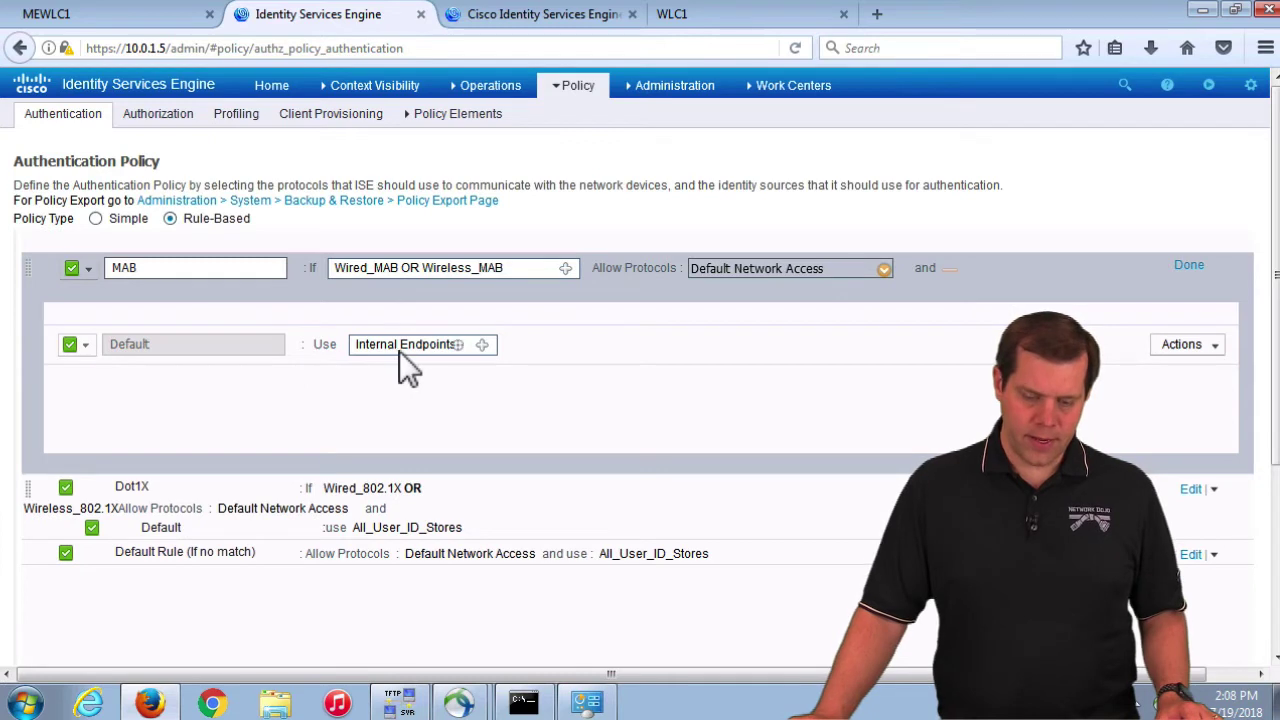
Expand the MAB rule's Internal Endpoints identity source and review its authentication failed, user not found and process failed options
left_click(482, 344)
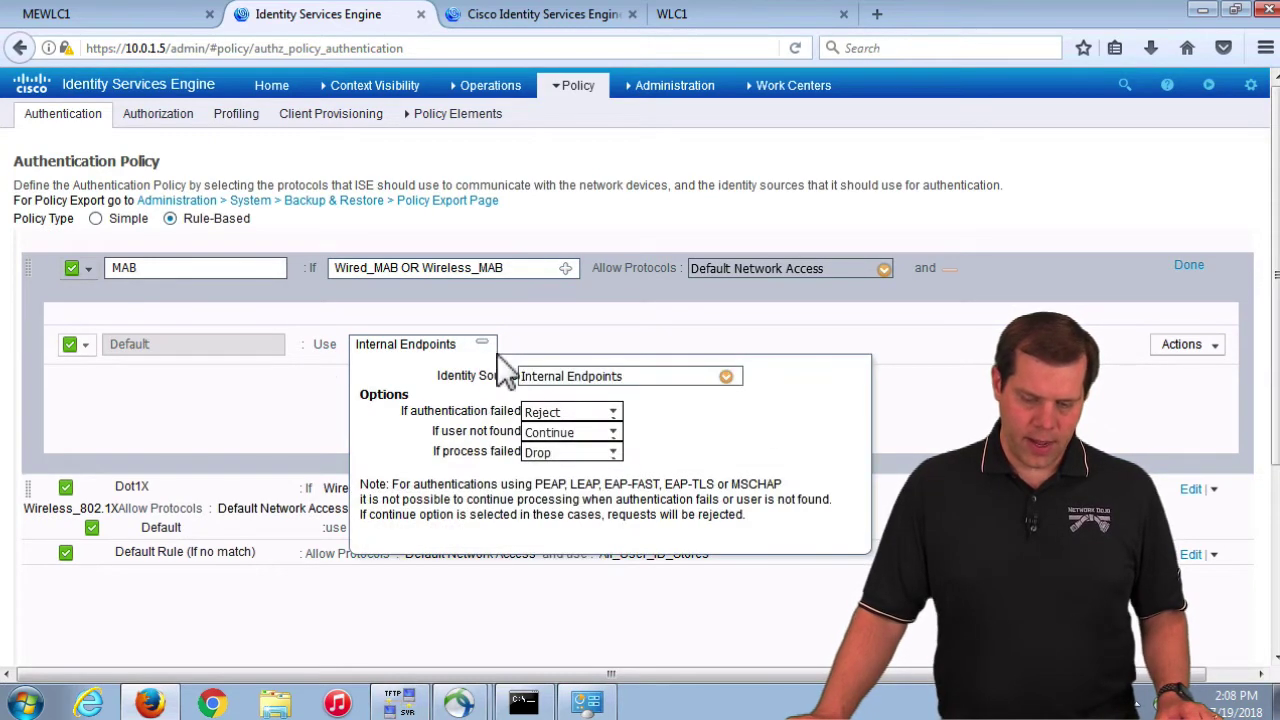
left_click_drag(410, 411, 508, 466)
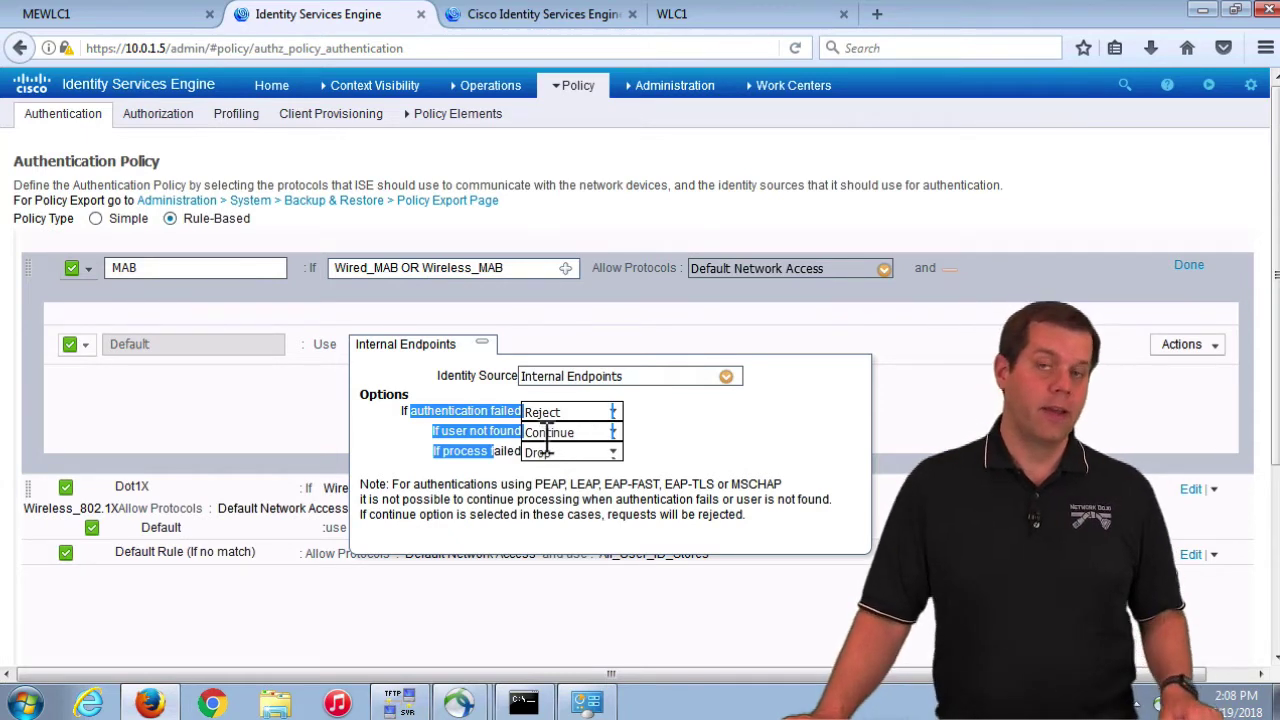
left_click(658, 422)
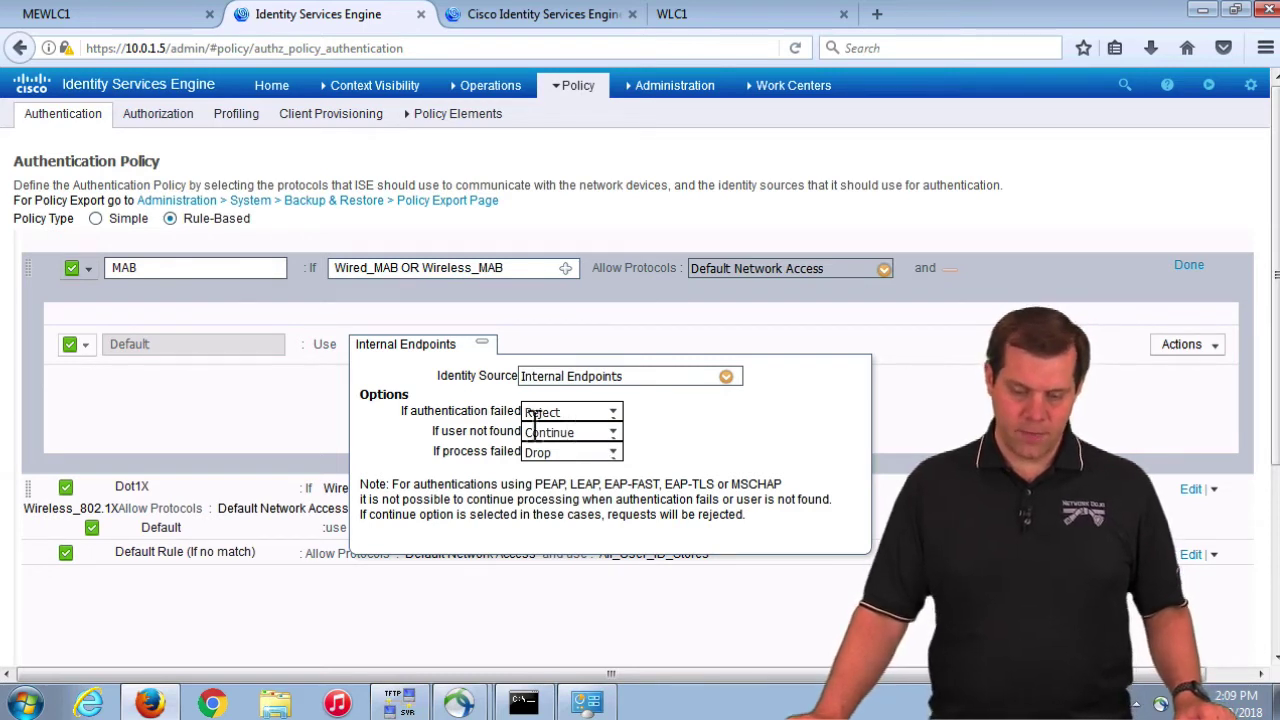
left_click_drag(420, 411, 520, 410)
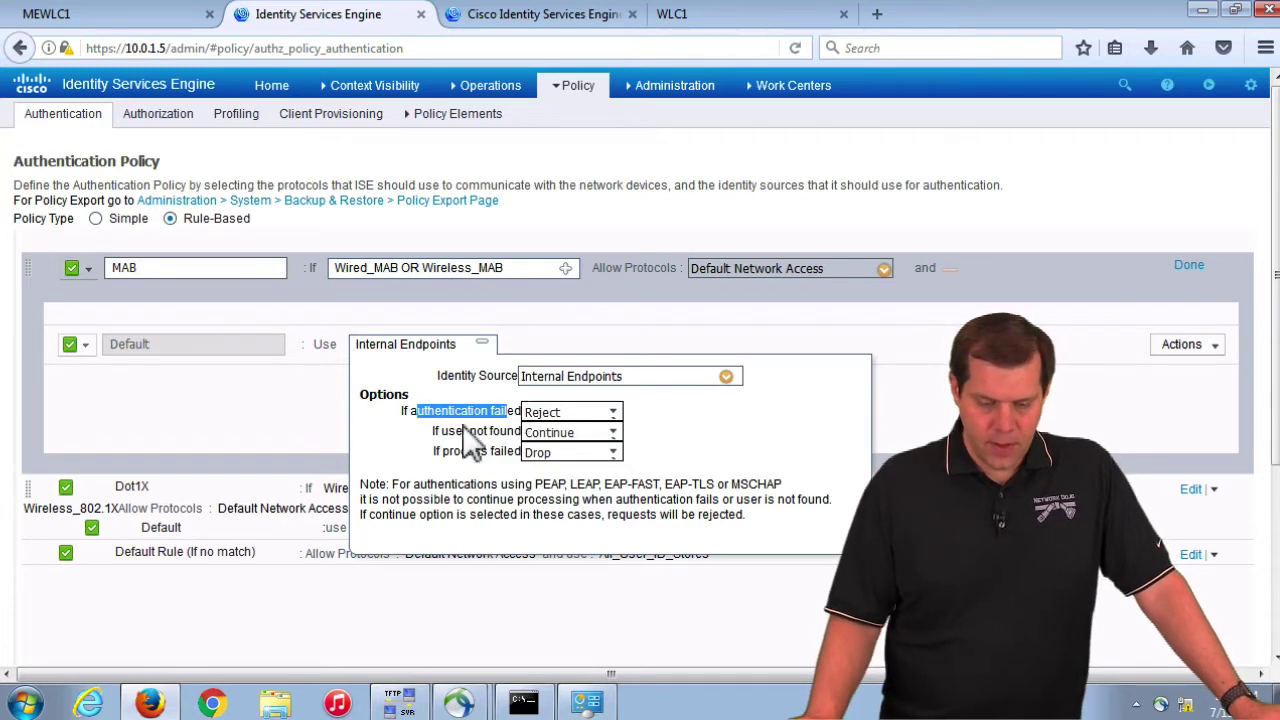
left_click_drag(434, 452, 563, 460)
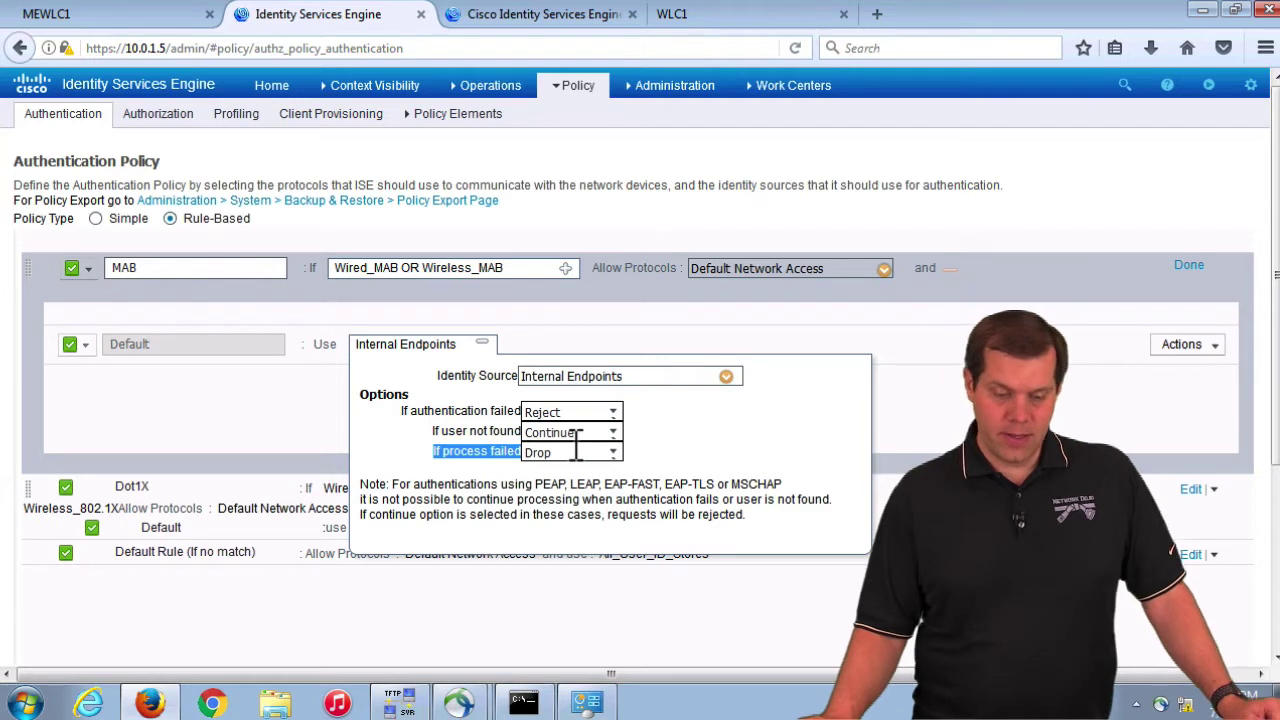
left_click_drag(431, 429, 531, 440)
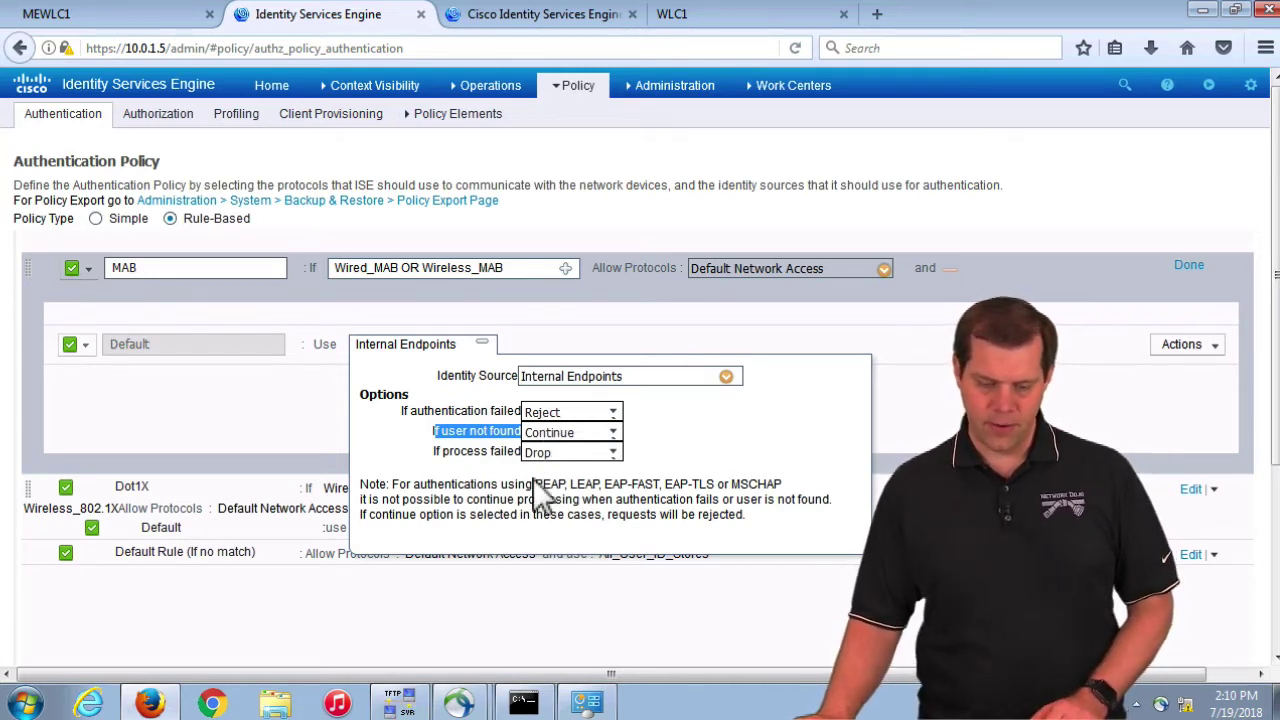
left_click_drag(526, 486, 716, 492)
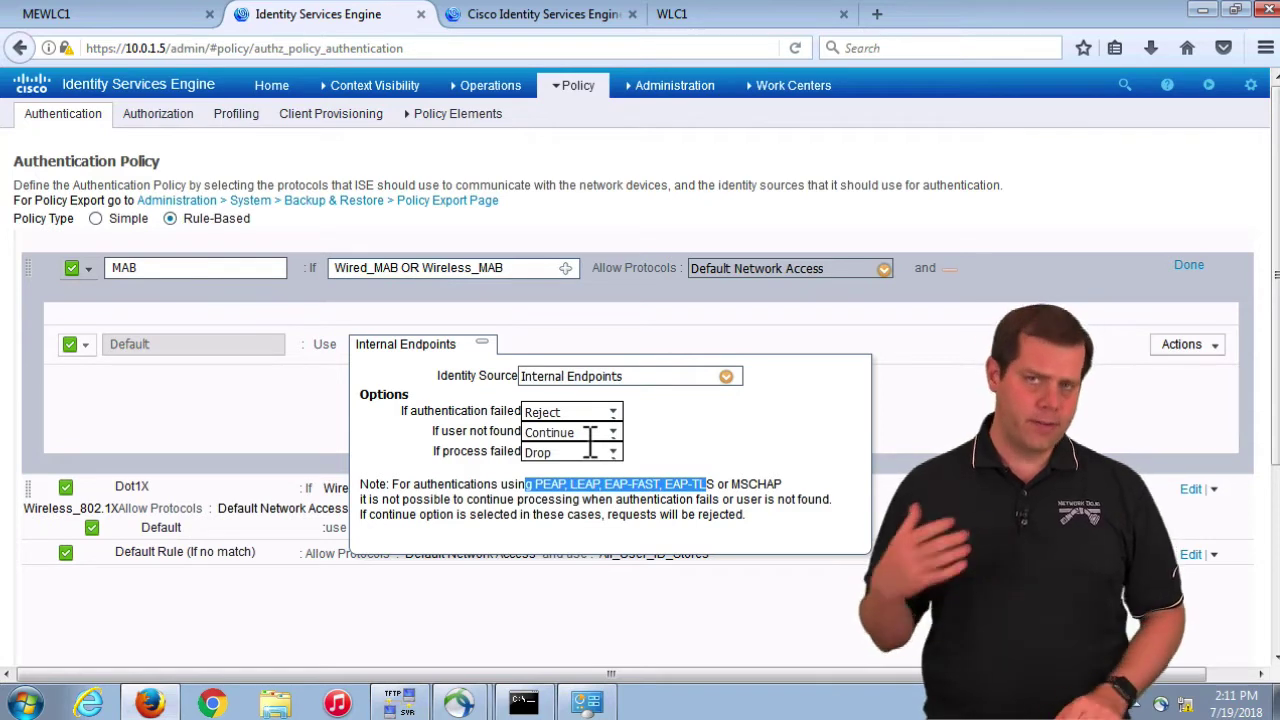
Try Reject as the MAB rule's "If user not found" option, restore Continue and close the identity source options
left_click(592, 434)
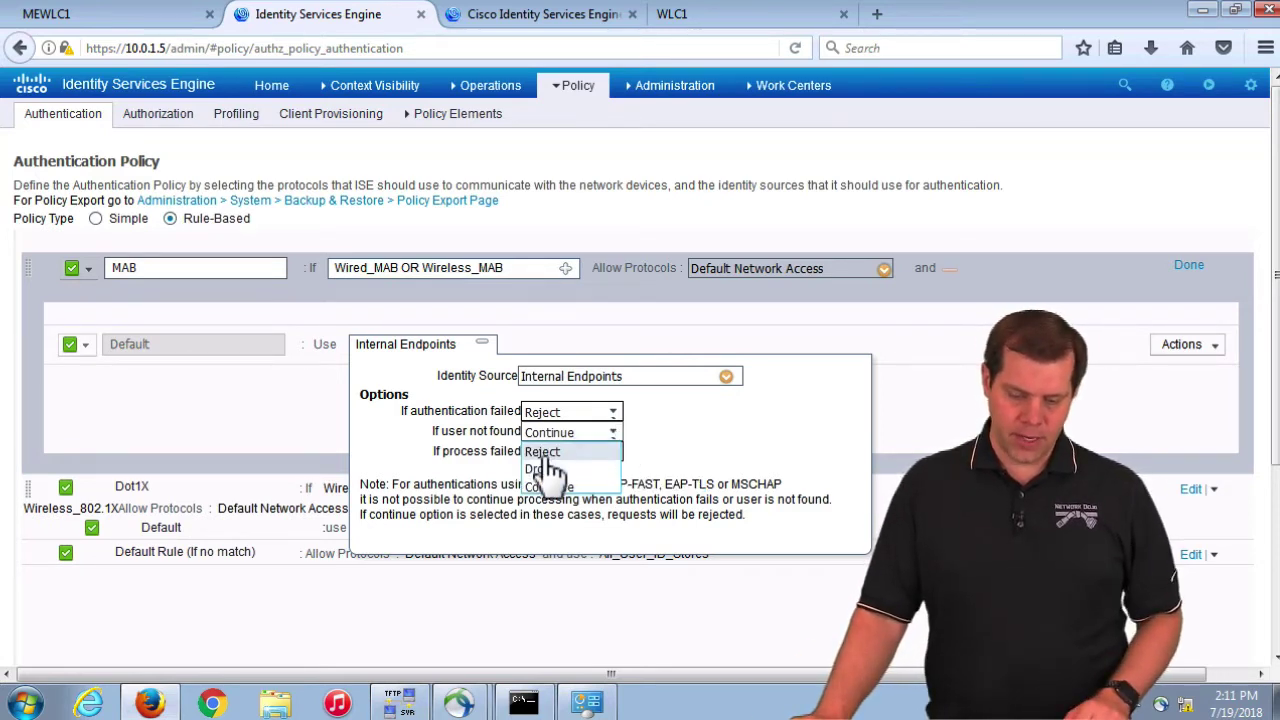
left_click(545, 452)
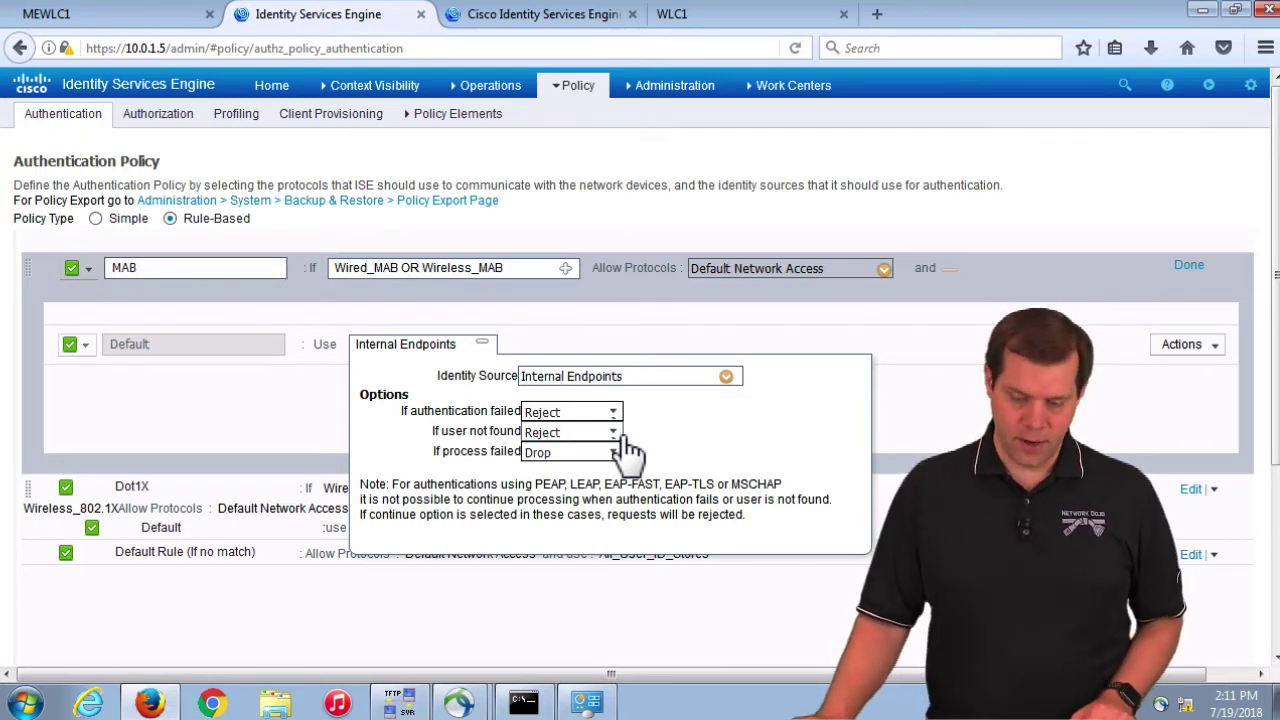
left_click(610, 452)
left_click(552, 487)
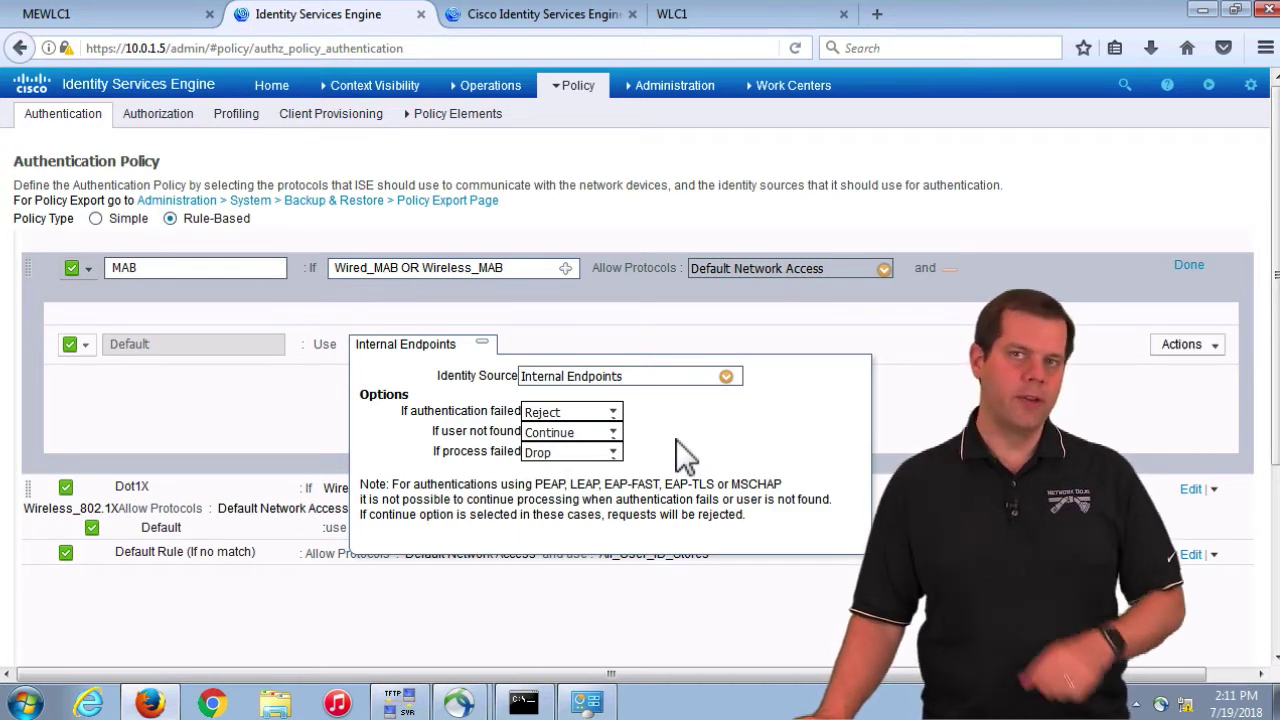
left_click(880, 410)
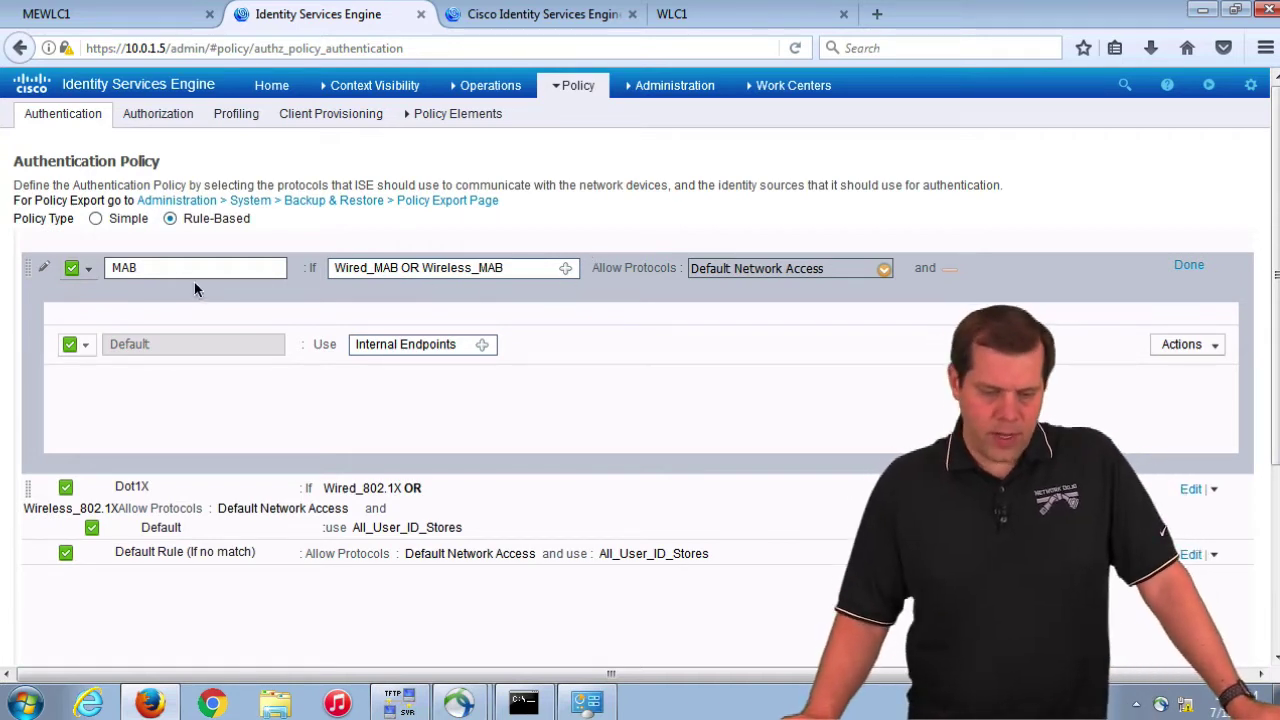
Inspect the MAB rule's condition list and view the details of the Wireless_MAB compound condition
left_click(567, 279)
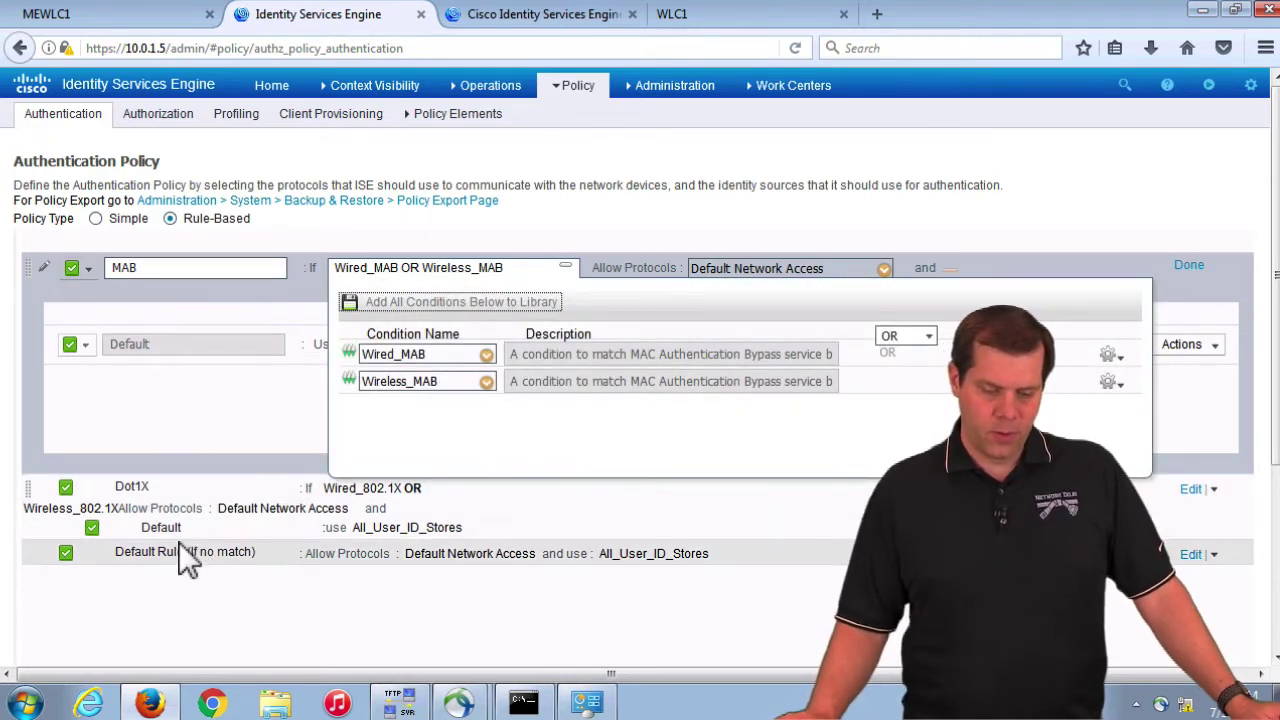
left_click(224, 421)
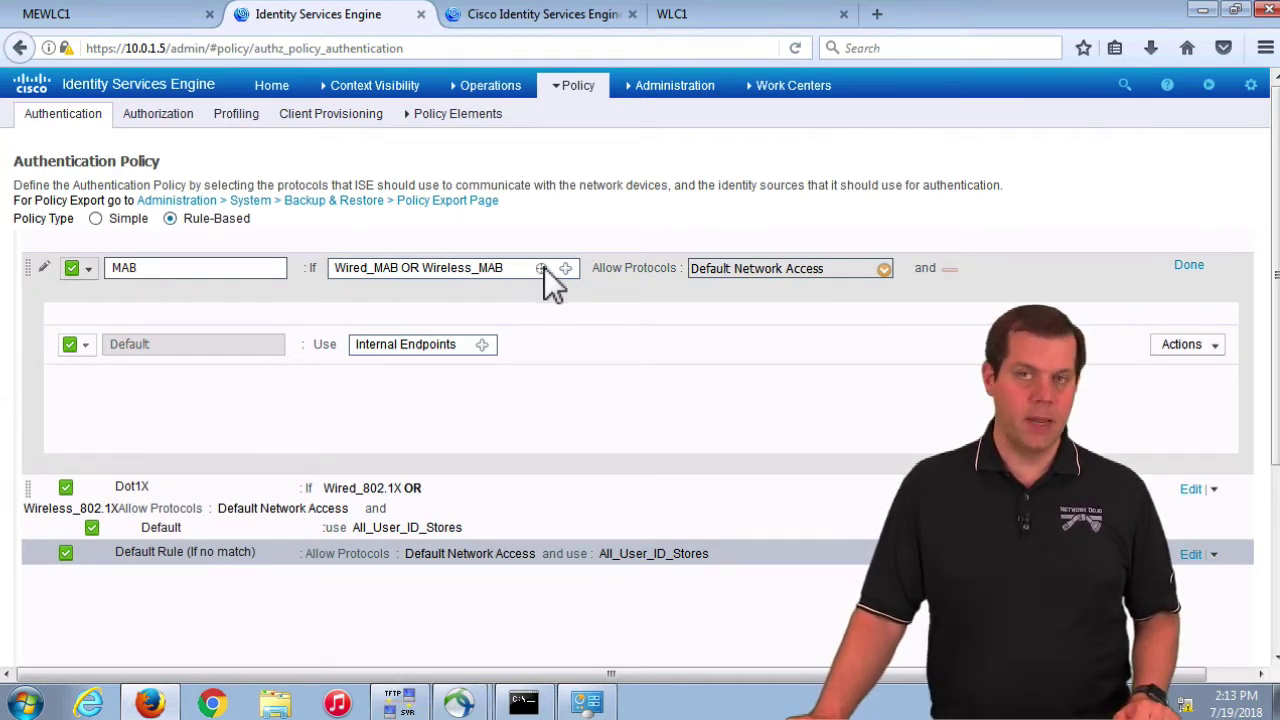
left_click(542, 268)
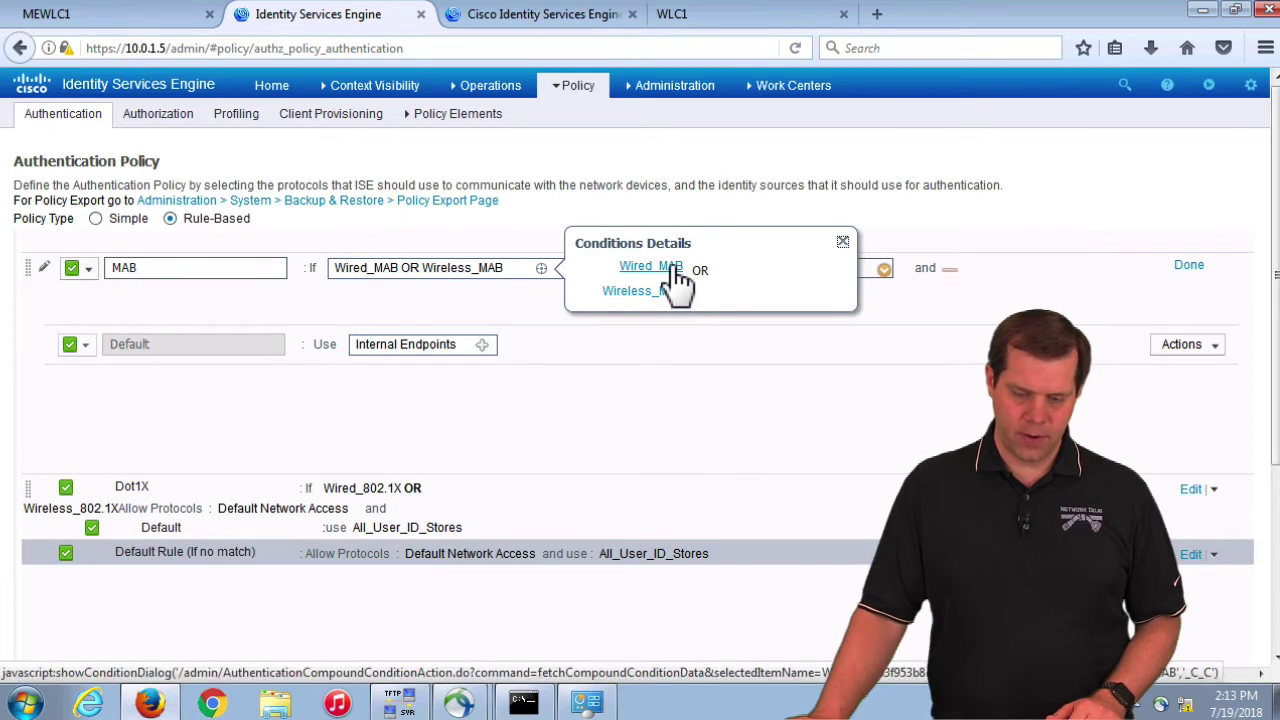
left_click(642, 291)
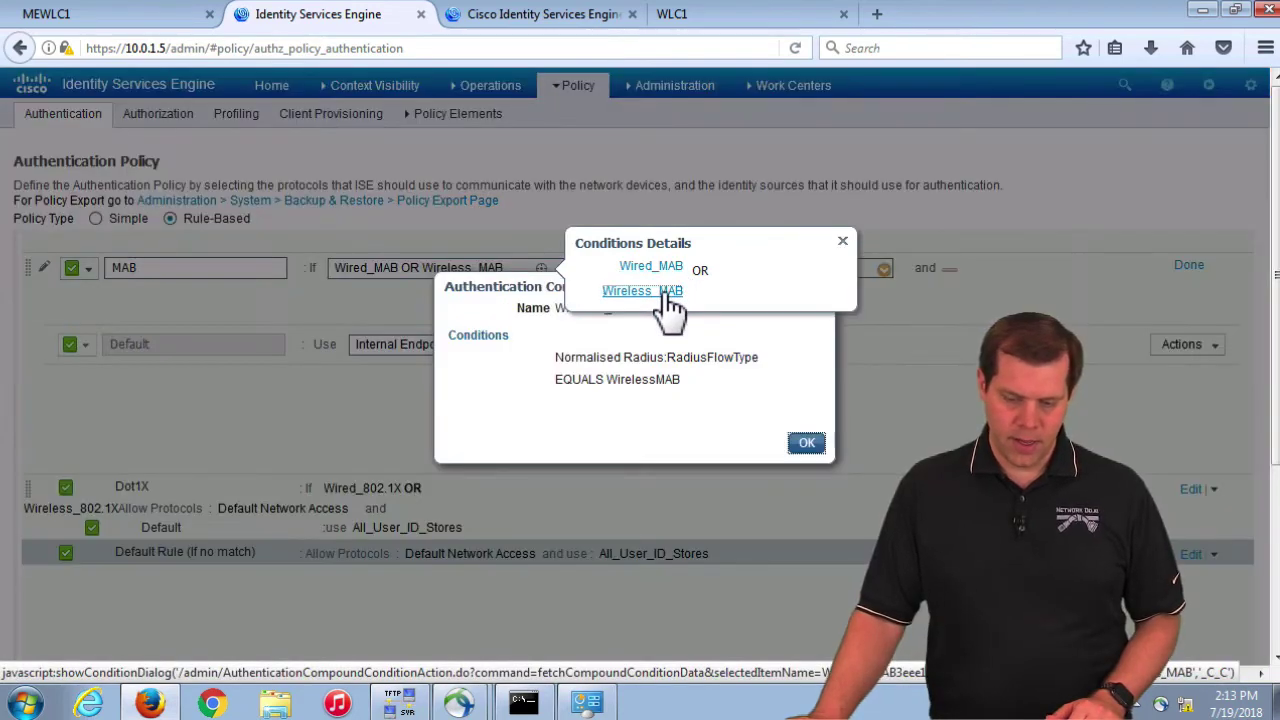
left_click_drag(571, 357, 741, 382)
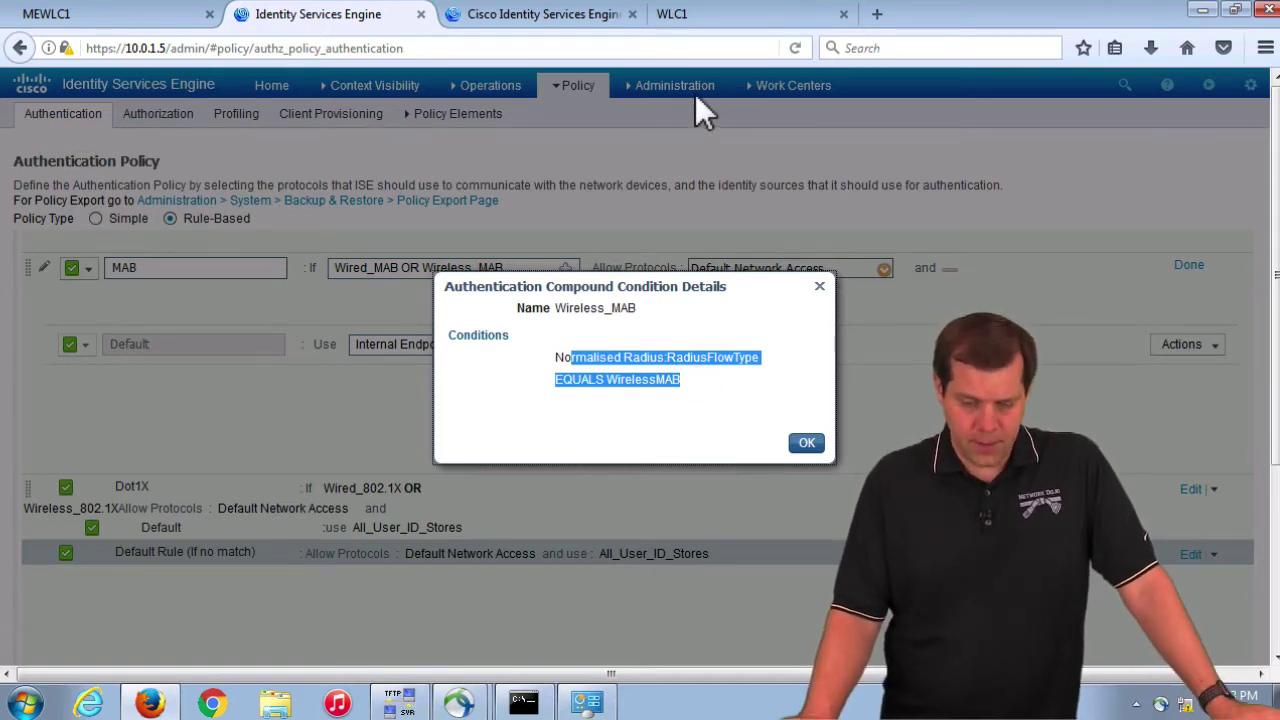
left_click(819, 286)
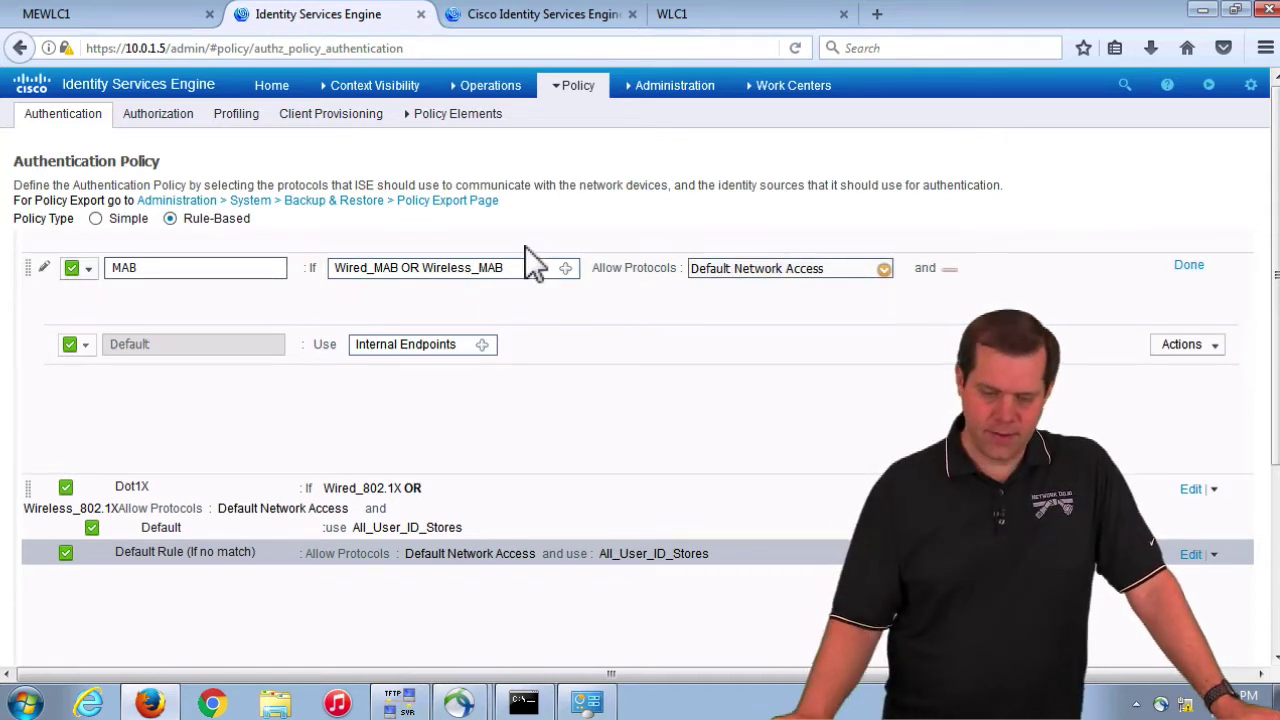
Open the network device profiles, discarding the unsaved policy edits, and view the Cisco profile
left_click(684, 92)
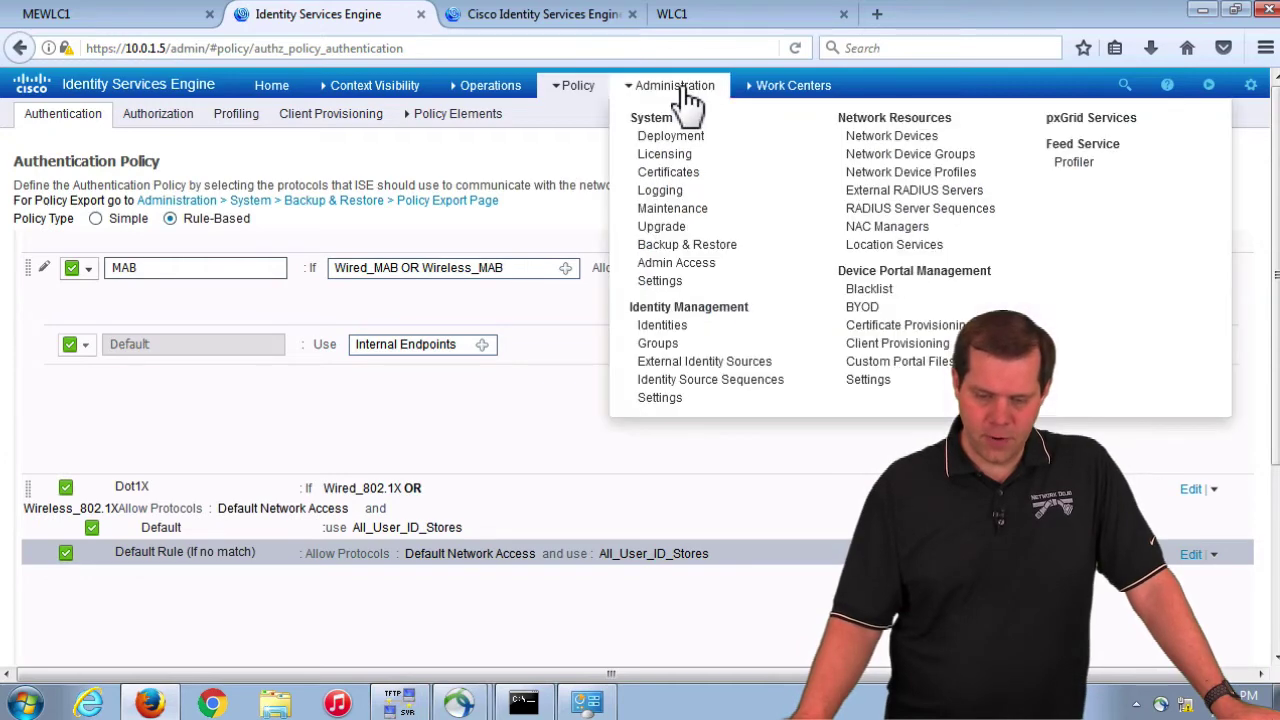
left_click(897, 172)
left_click(905, 235)
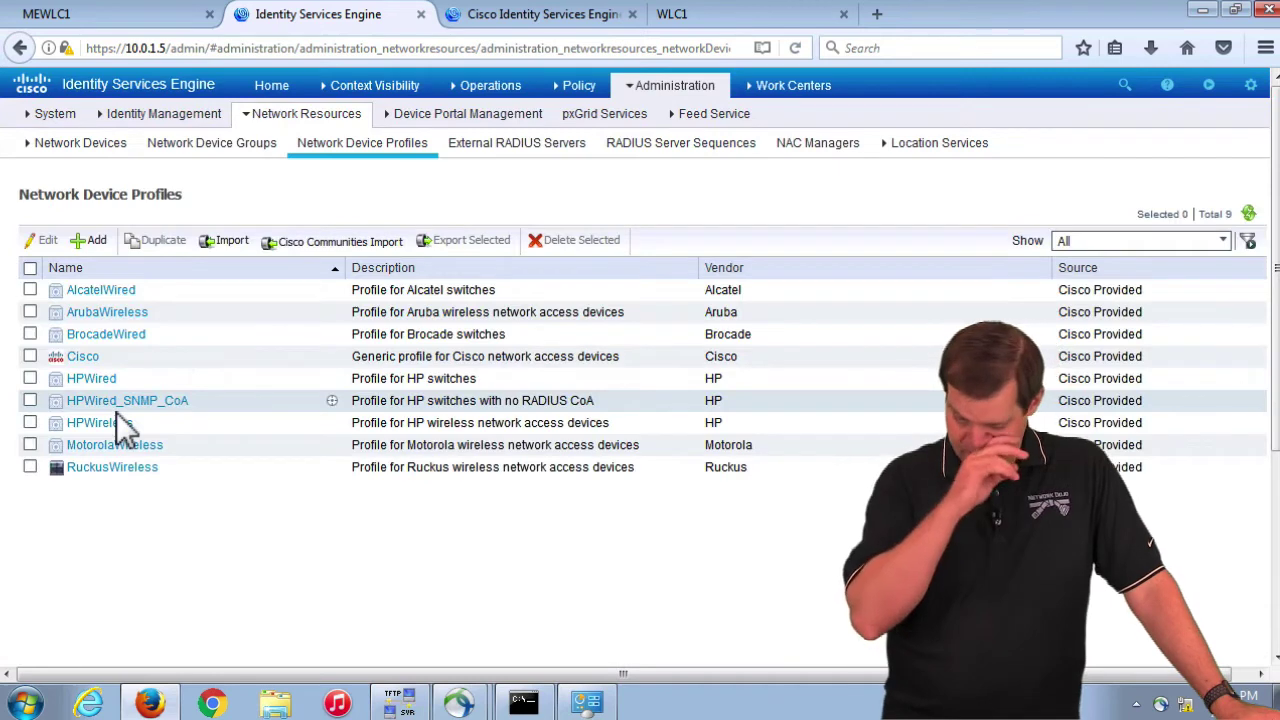
left_click(90, 360)
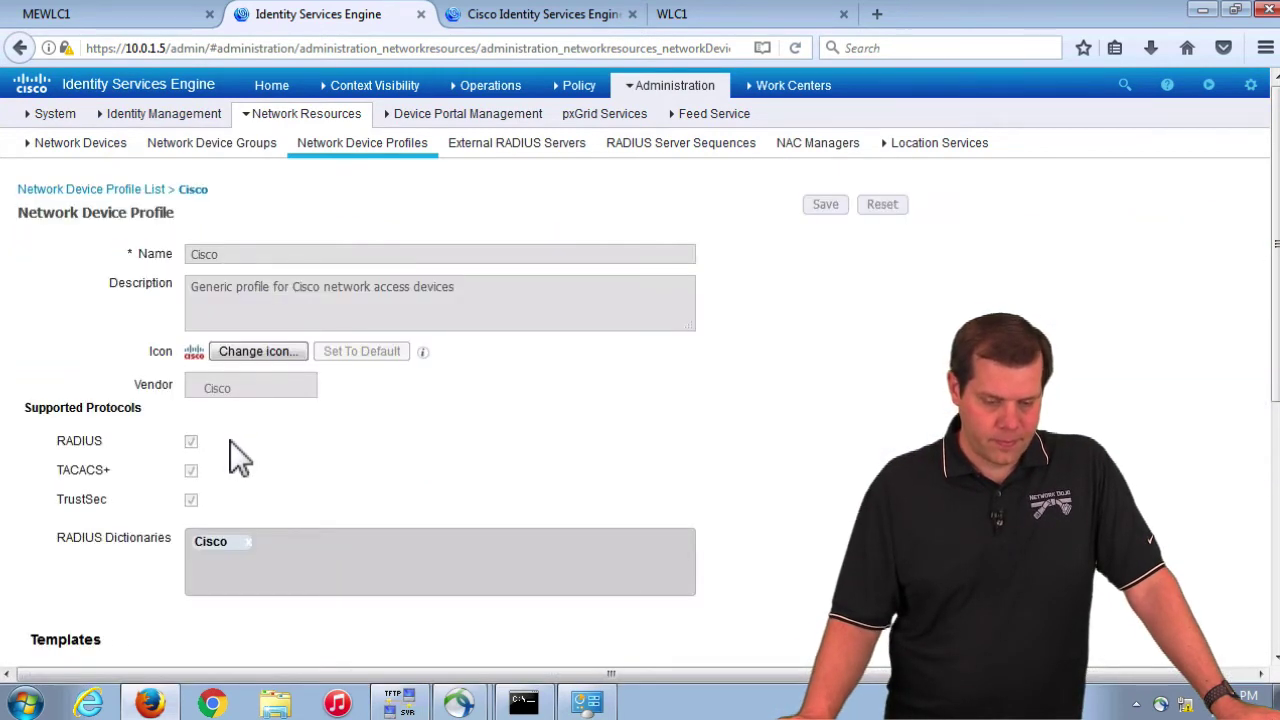
Expand the Cisco profile's Authentication/Authorization template and review its flow type conditions for MAB, 802.1x and web authentication
scroll(232, 440, "down", 5)
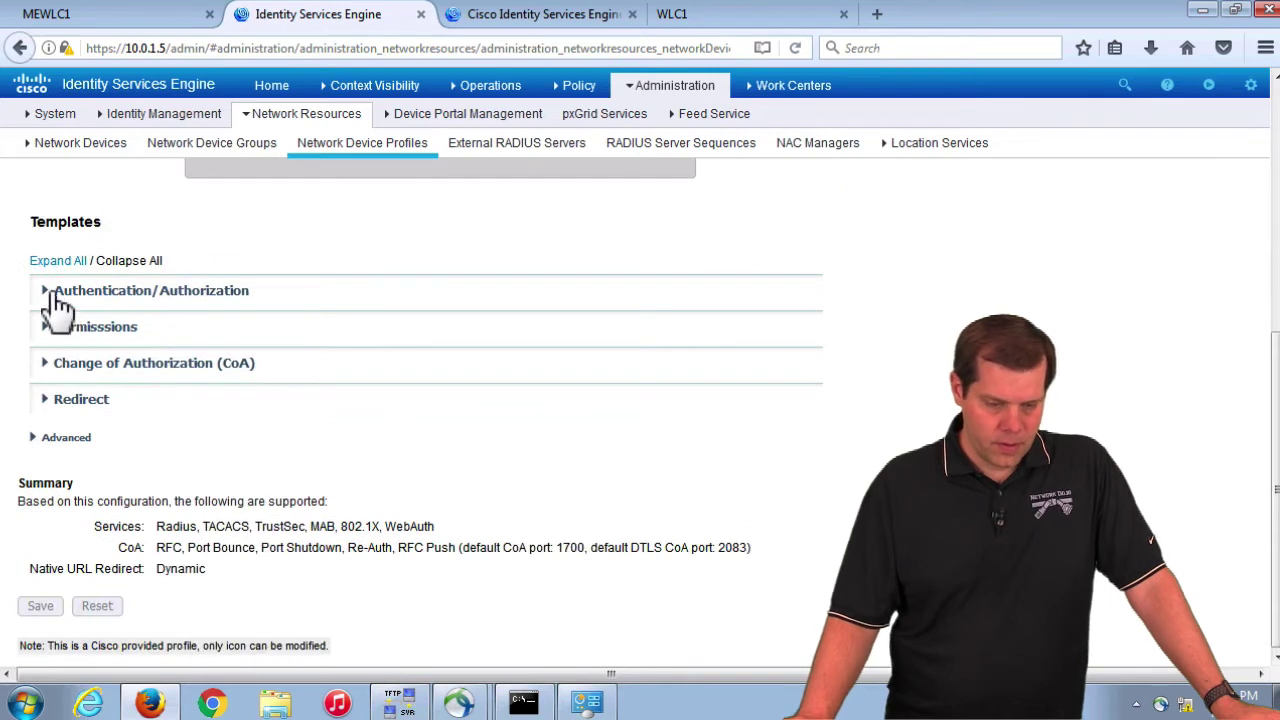
left_click(56, 296)
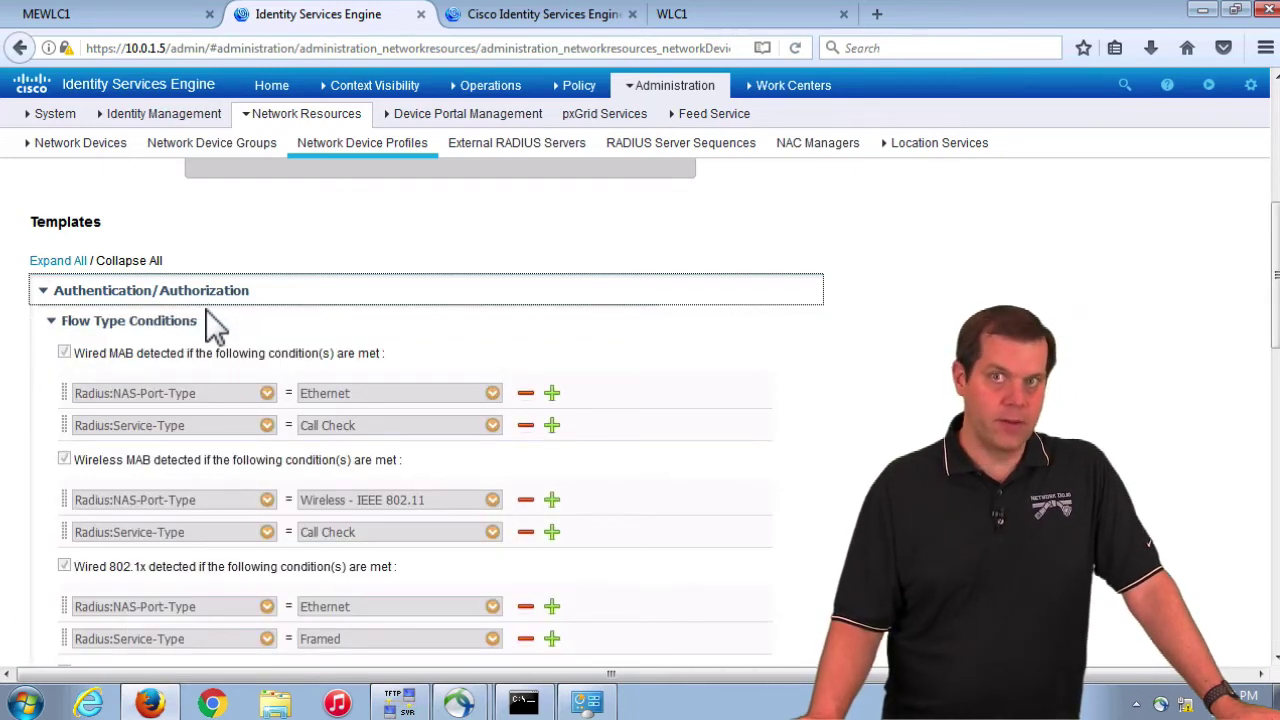
scroll(215, 320, "down", 2)
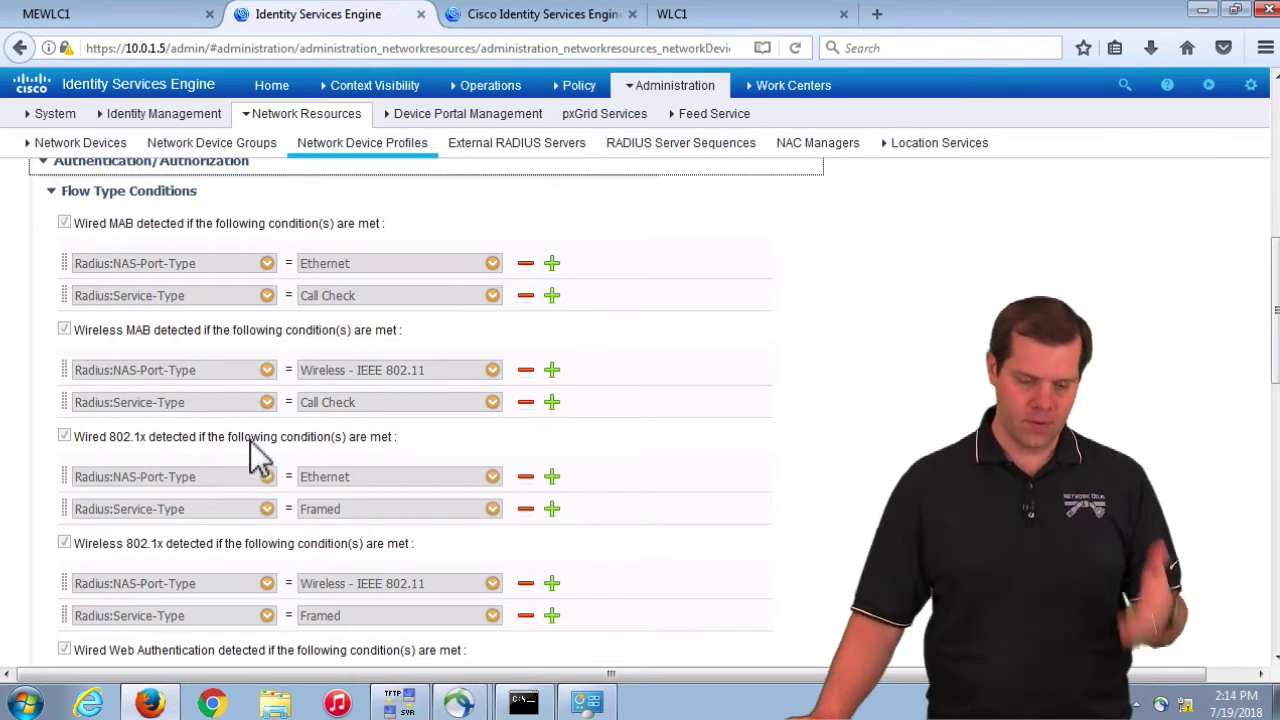
scroll(257, 460, "down", 2)
scroll(258, 450, "down", 2)
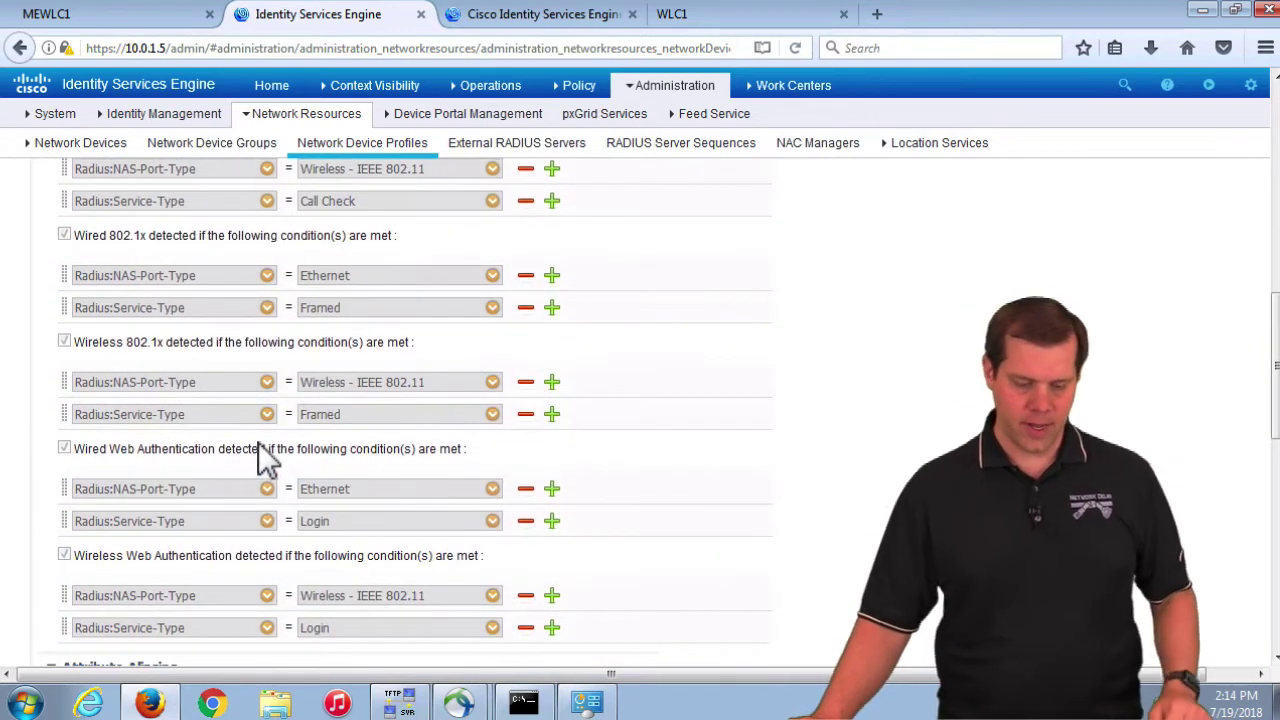
scroll(258, 442, "down", 3)
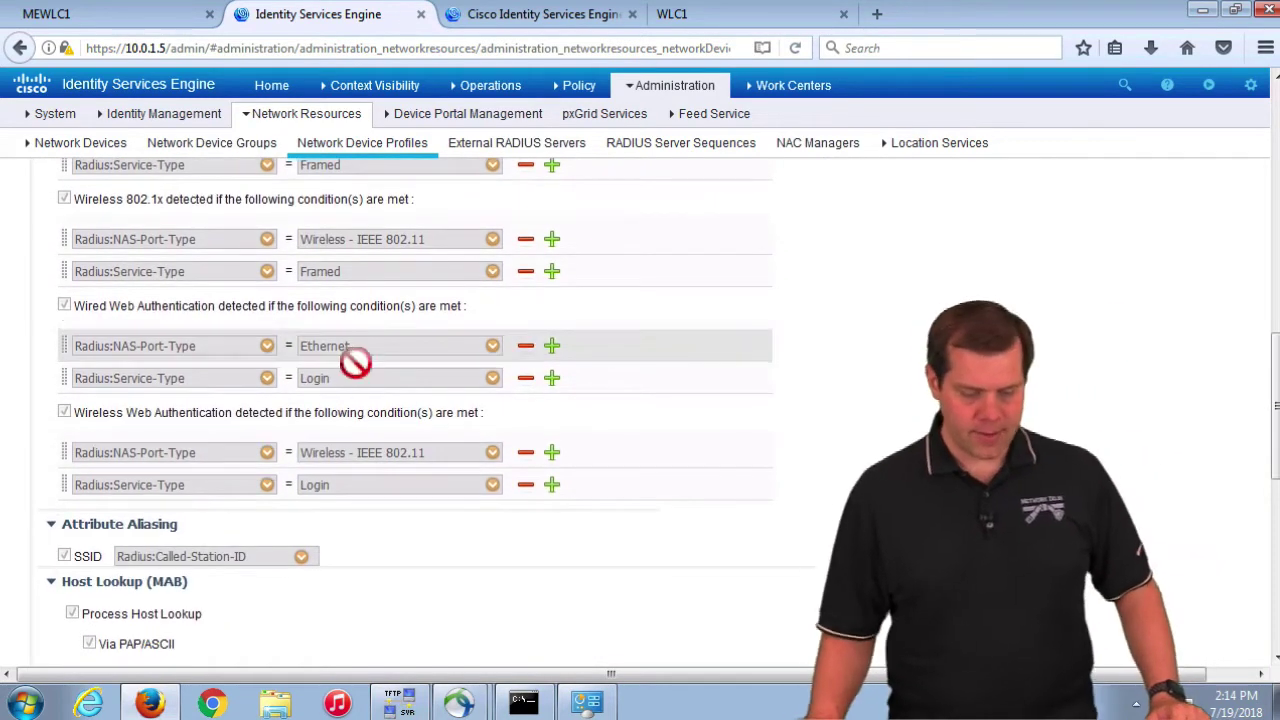
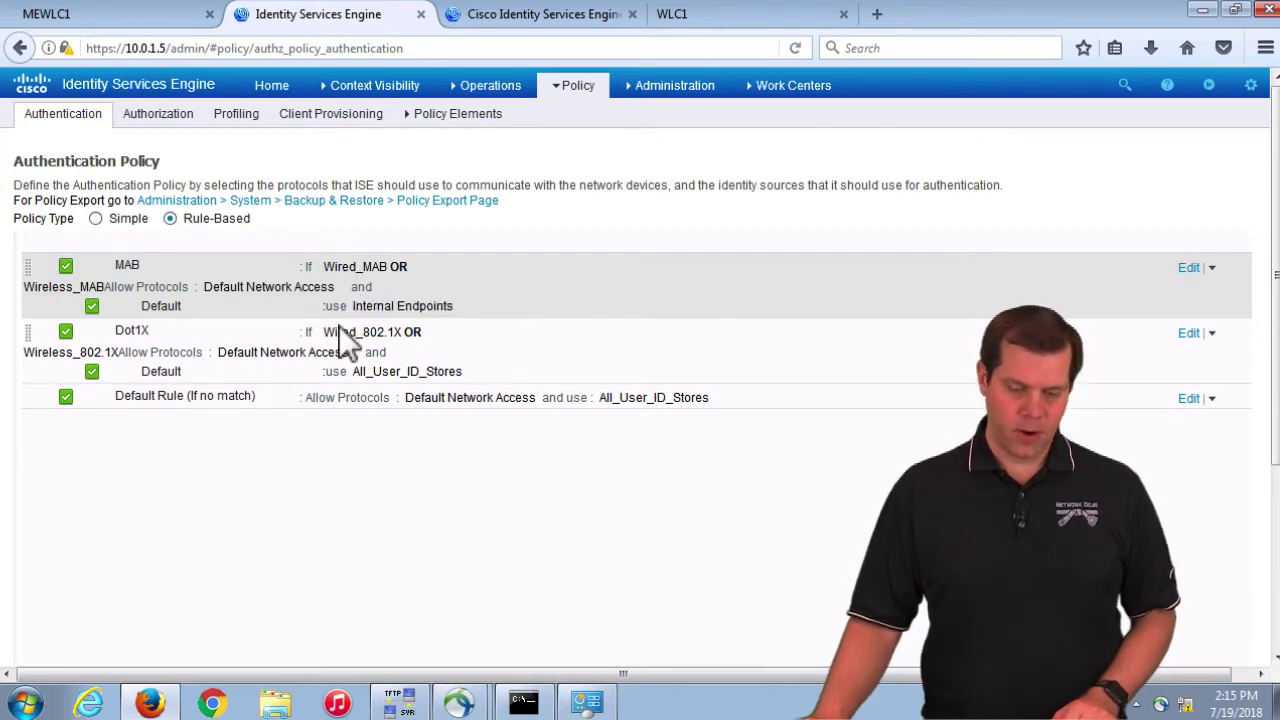
Open the Dot1X authentication rule for editing and inspect its allowed protocols
left_click(1189, 333)
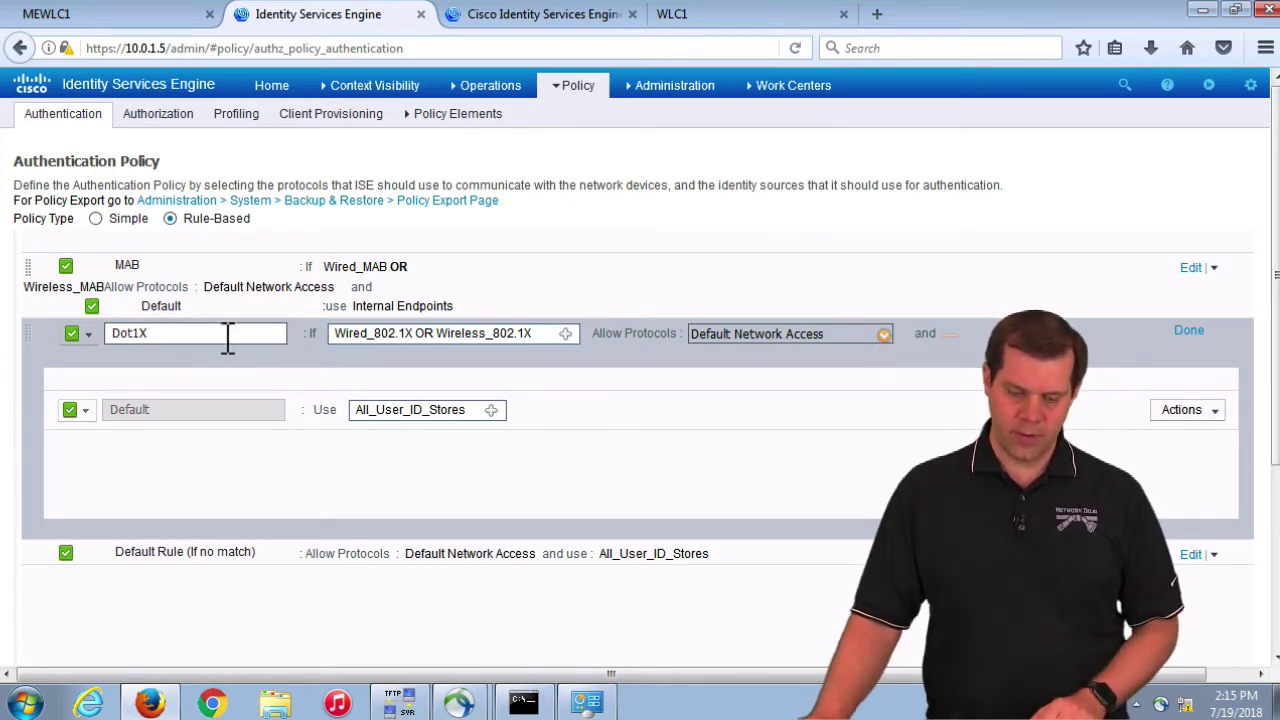
left_click_drag(843, 347, 649, 331)
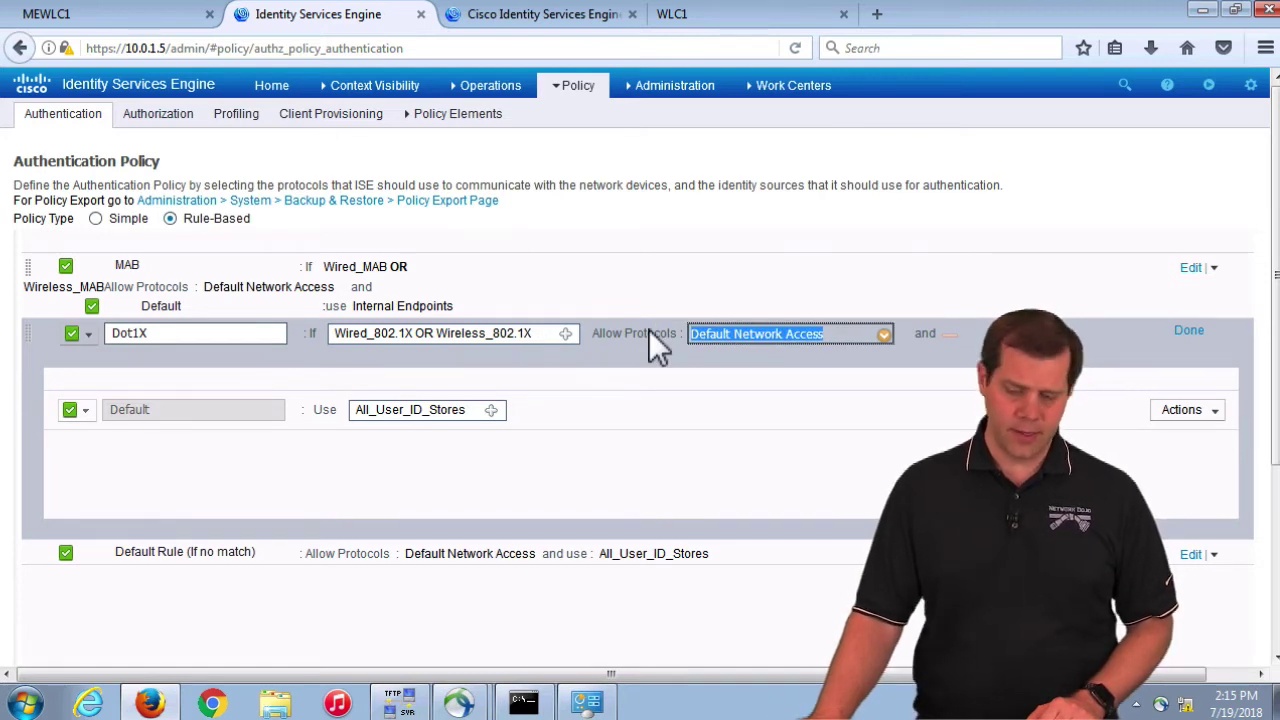
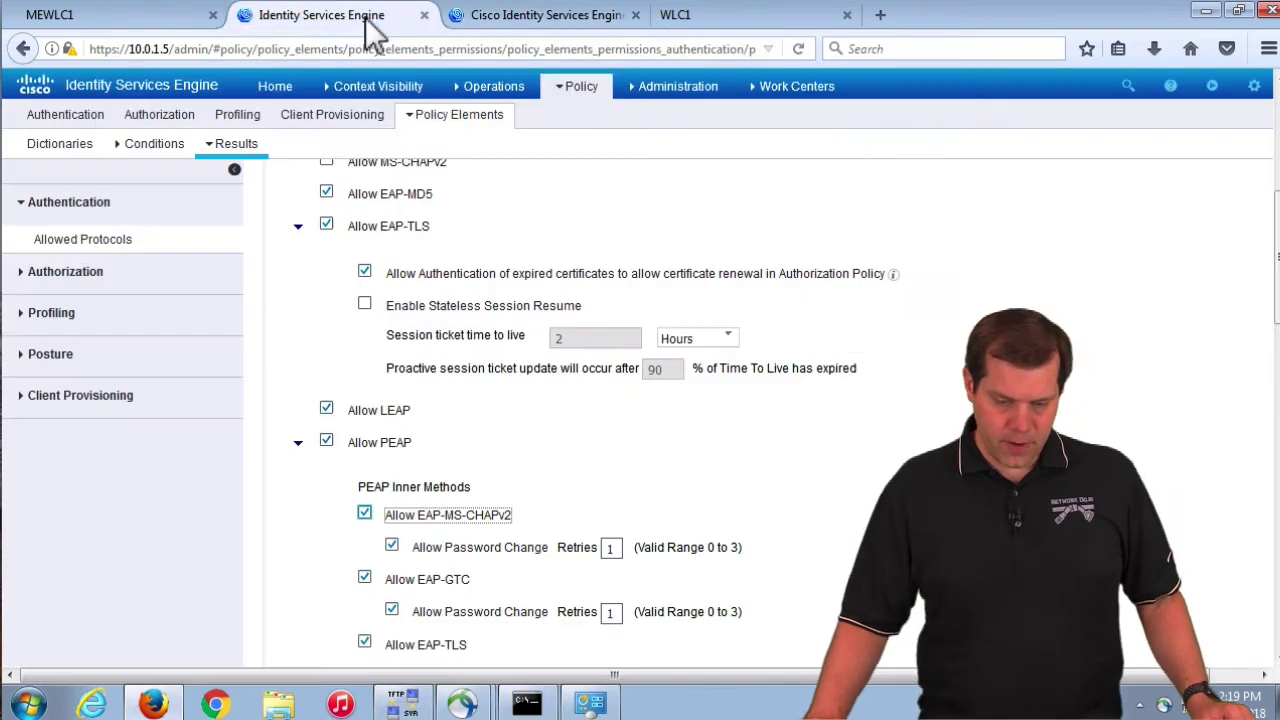
Return to the authentication policy, open the Default Rule for editing and inspect its identity source and failure options
mouse_move(581, 86)
left_click(590, 122)
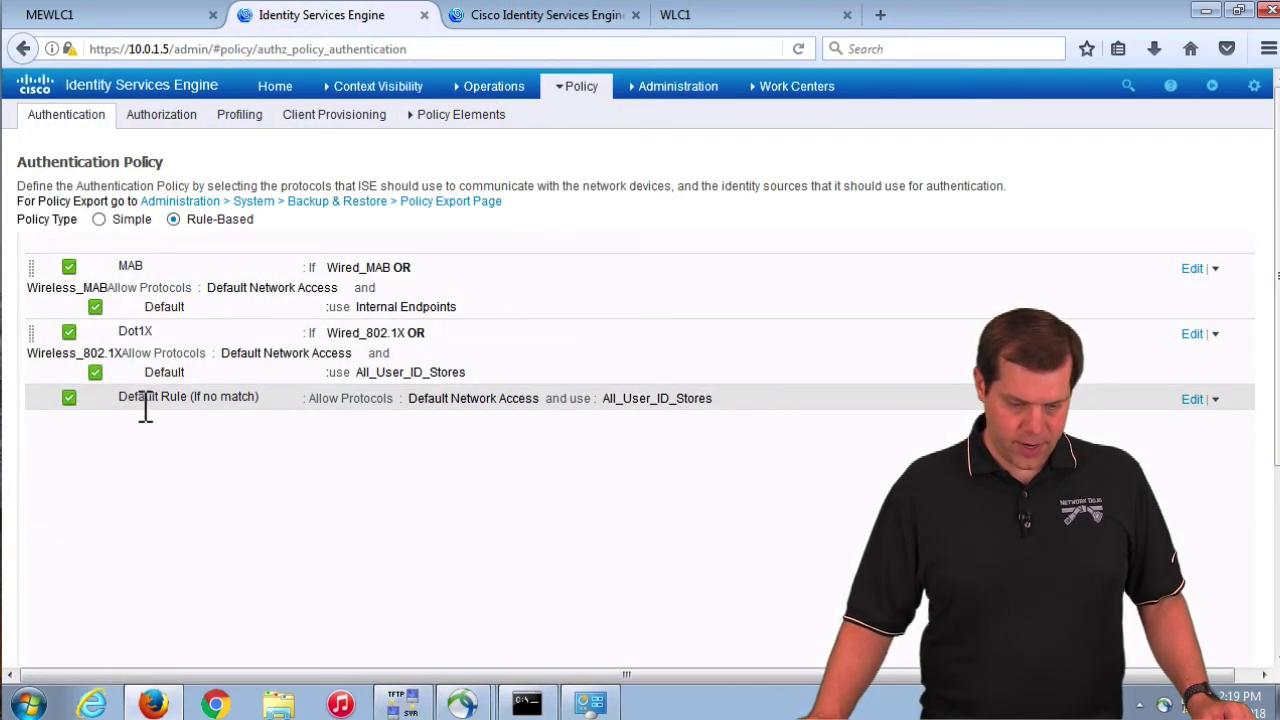
double_click(140, 400)
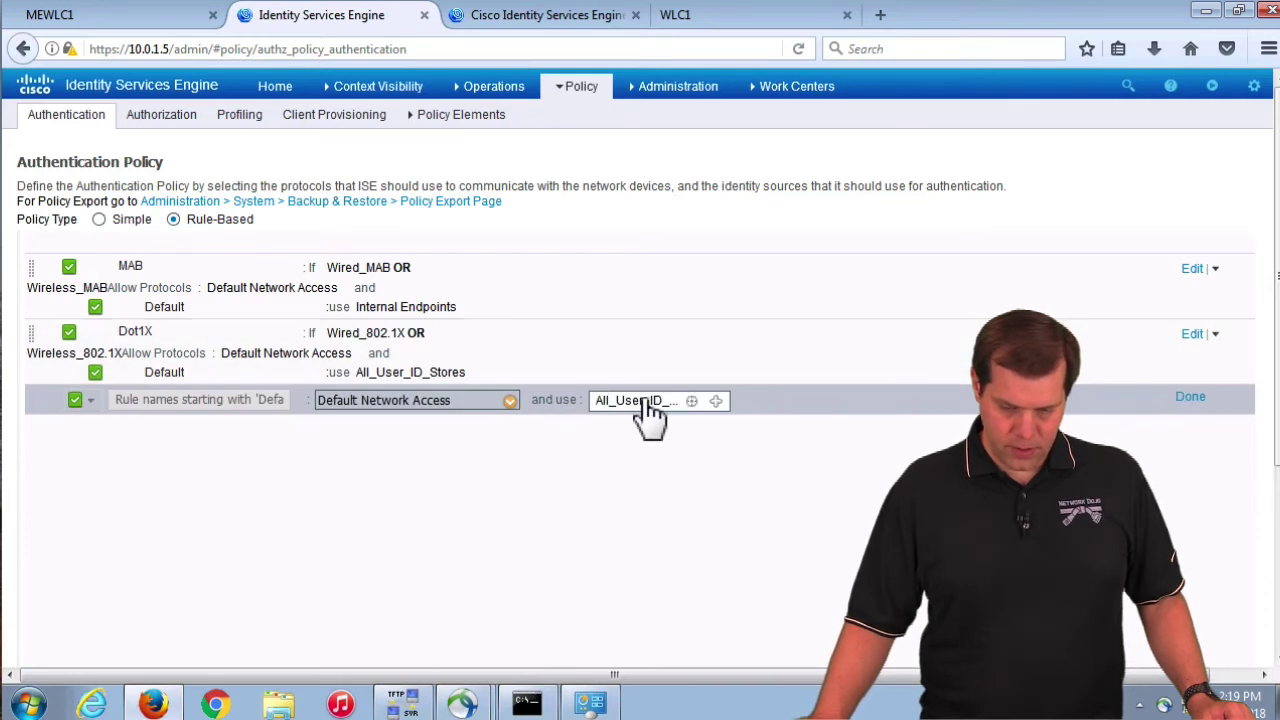
left_click(716, 401)
left_click_drag(900, 440, 726, 434)
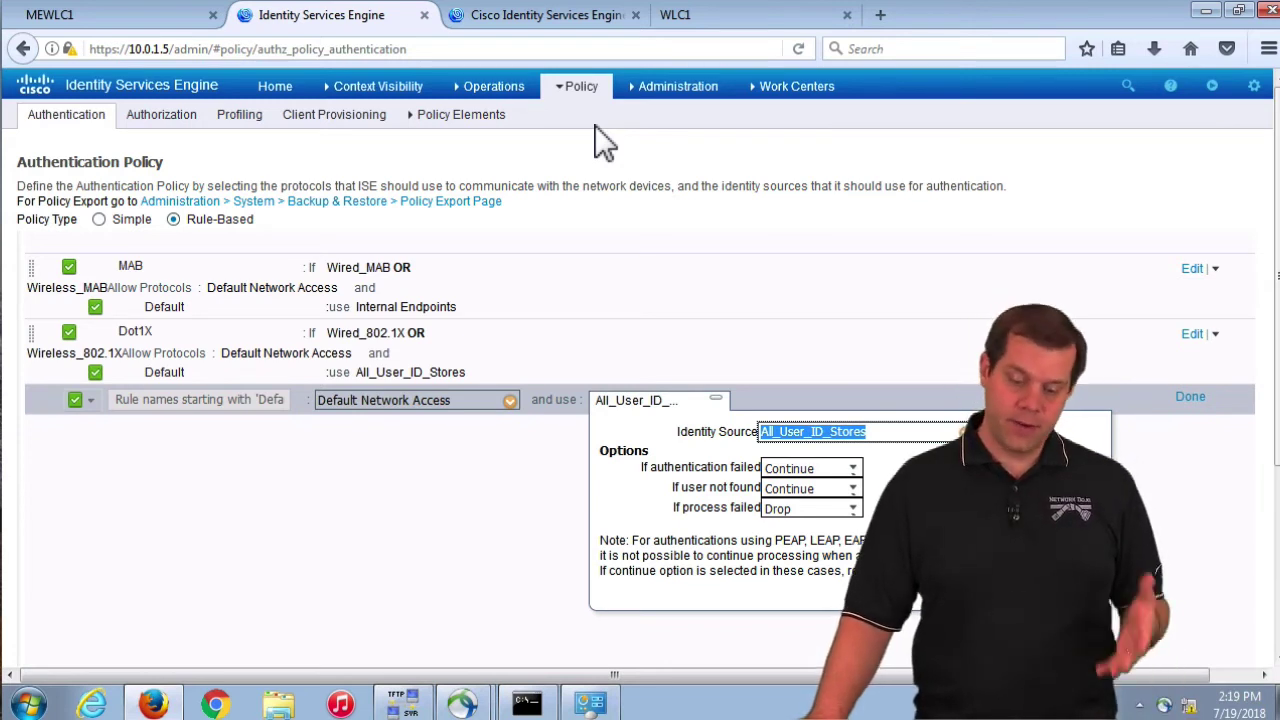
Open the All_User_ID_Stores identity source sequence and review its authentication search list
left_click(676, 86)
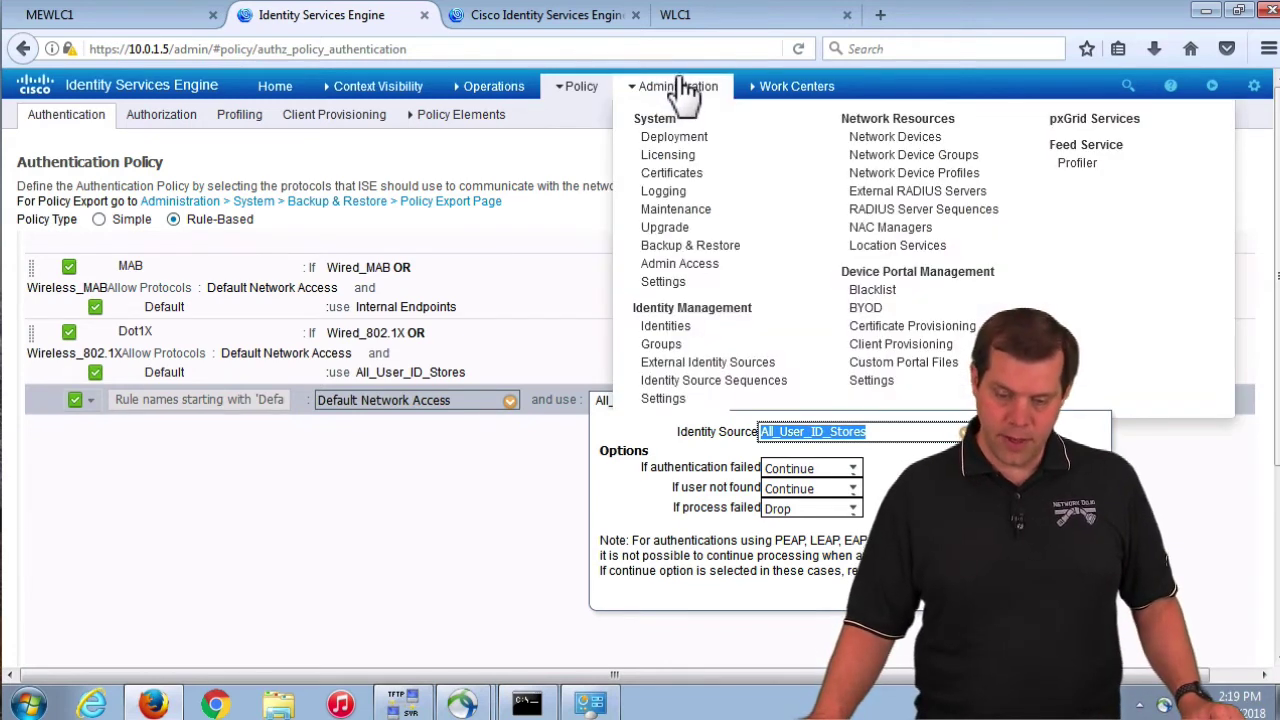
left_click(716, 378)
left_click(926, 234)
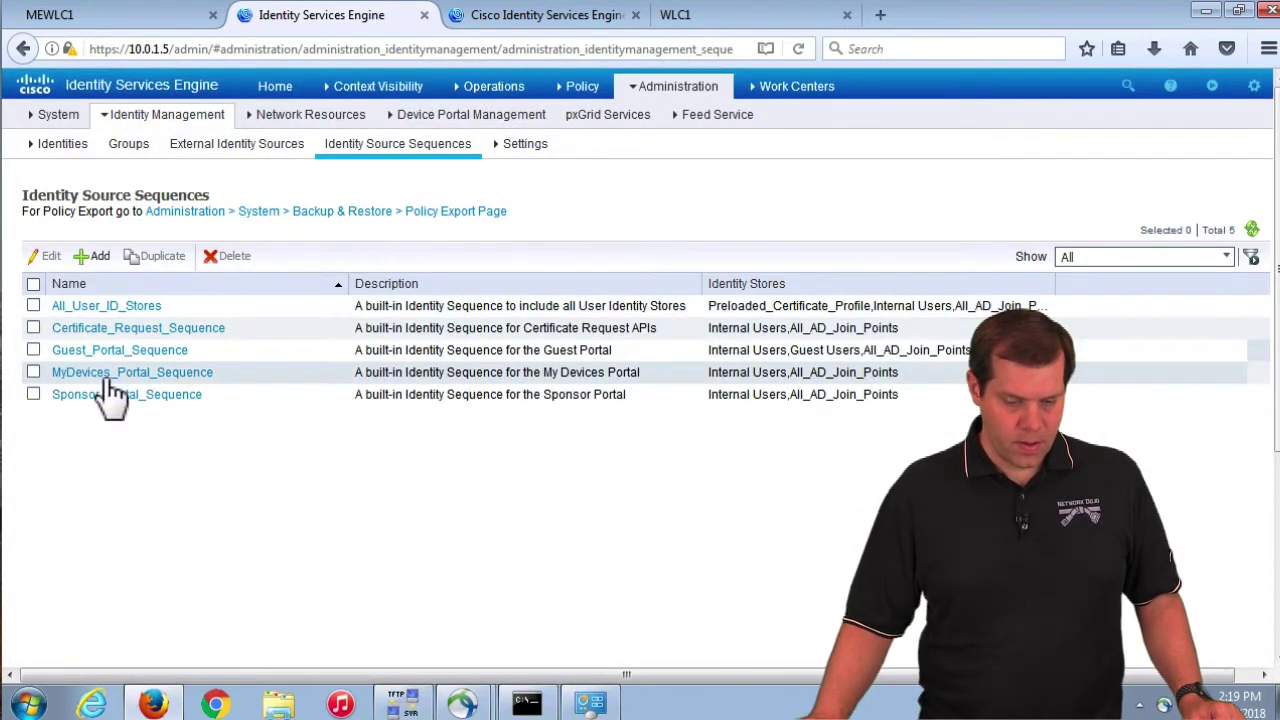
left_click(100, 306)
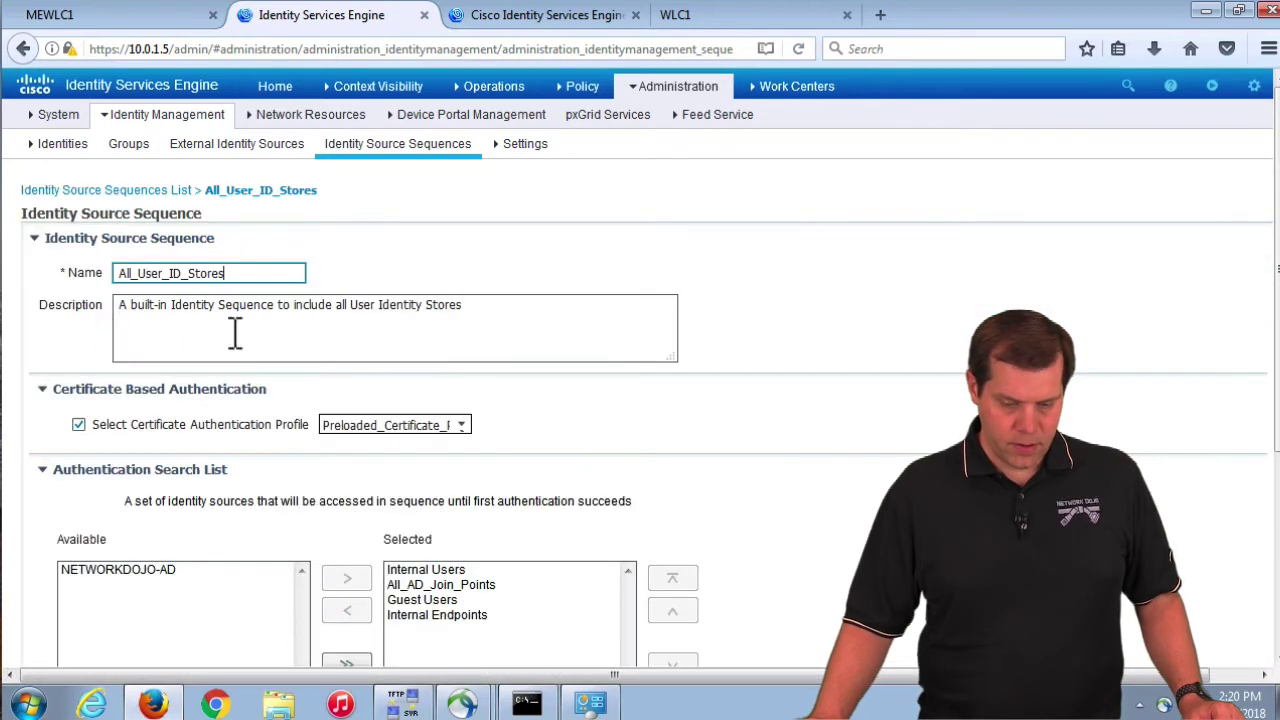
scroll(683, 360, "down", 2)
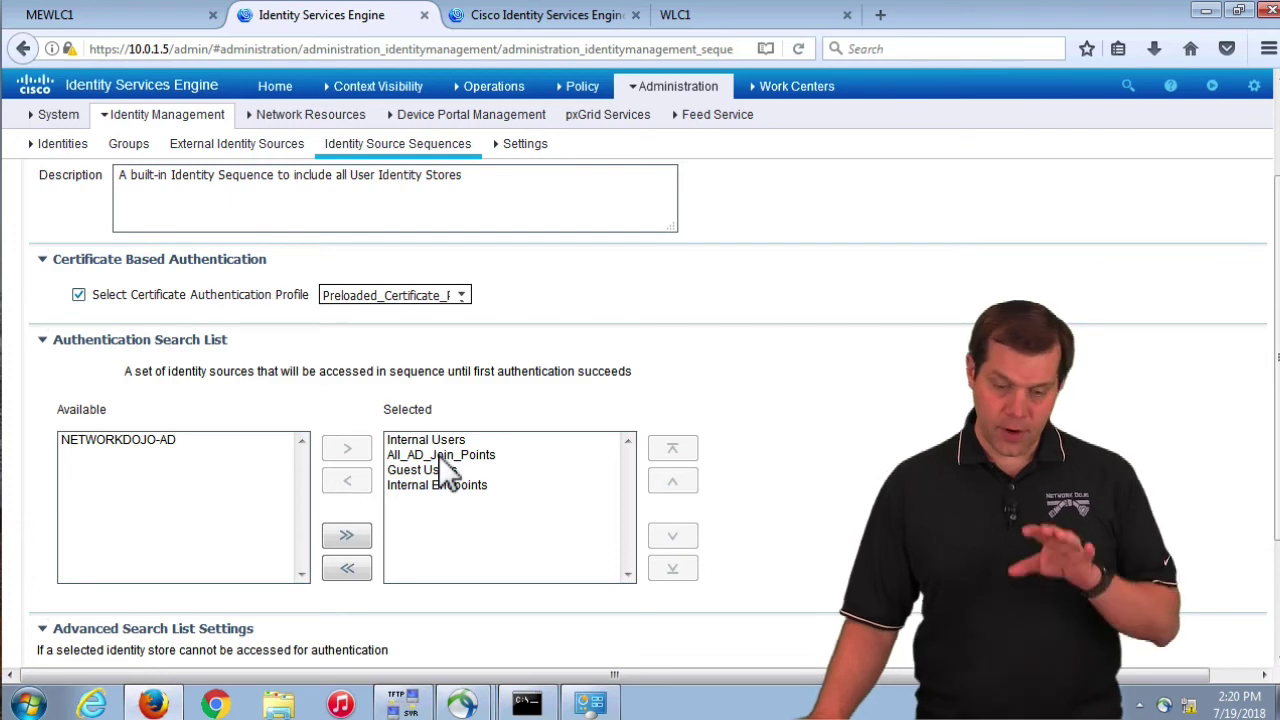
Switch to the authentication detail report and highlight the selected authentication identity stores
left_click(548, 26)
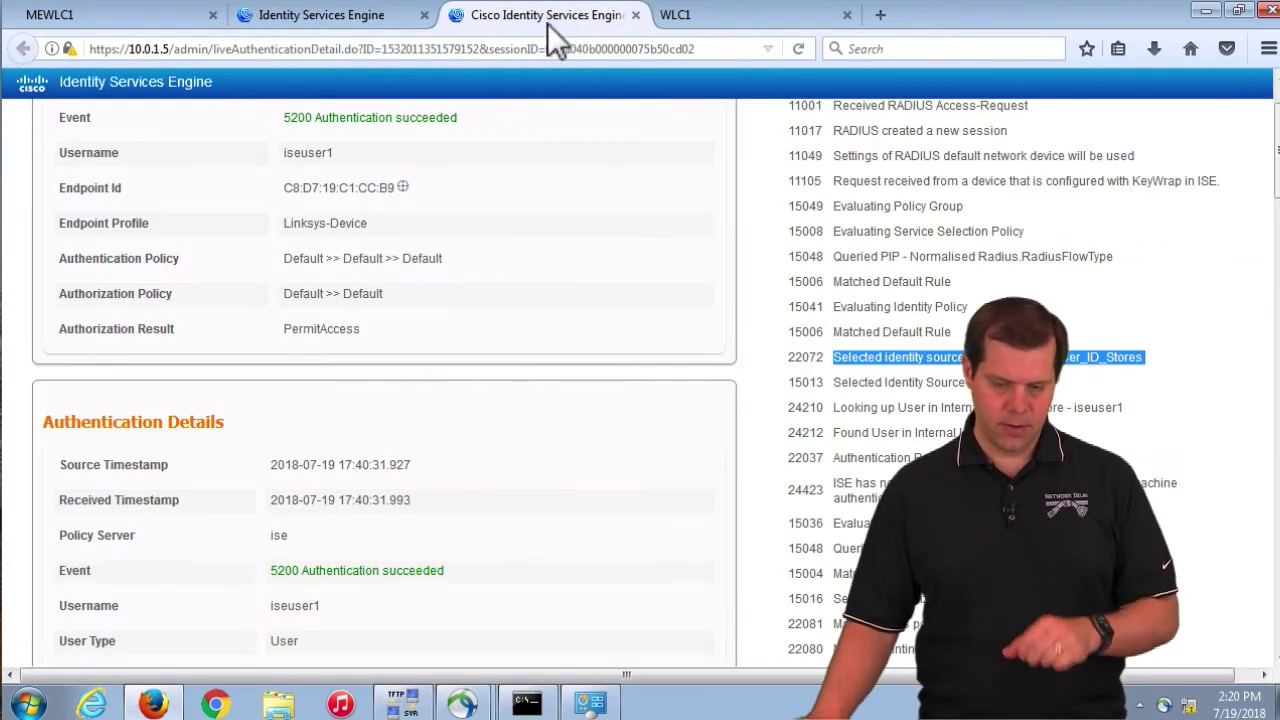
scroll(484, 222, "down", 15)
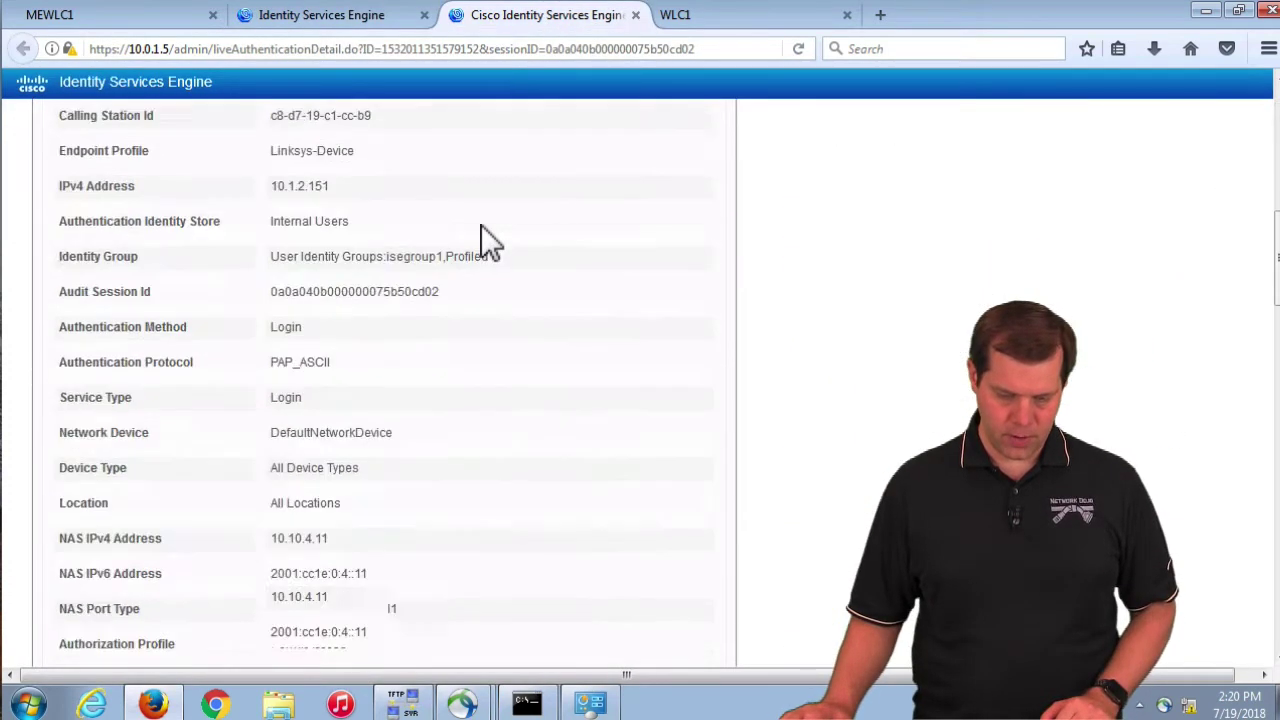
scroll(487, 216, "down", 3)
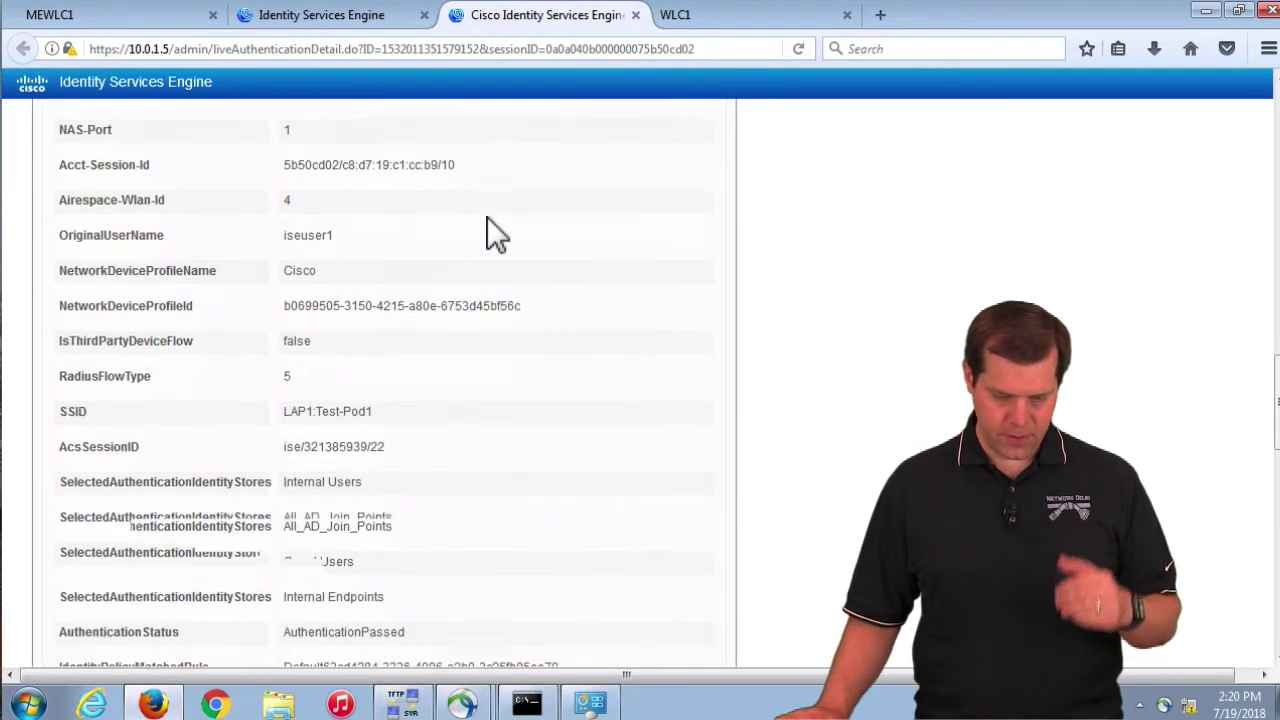
left_click_drag(282, 400, 464, 506)
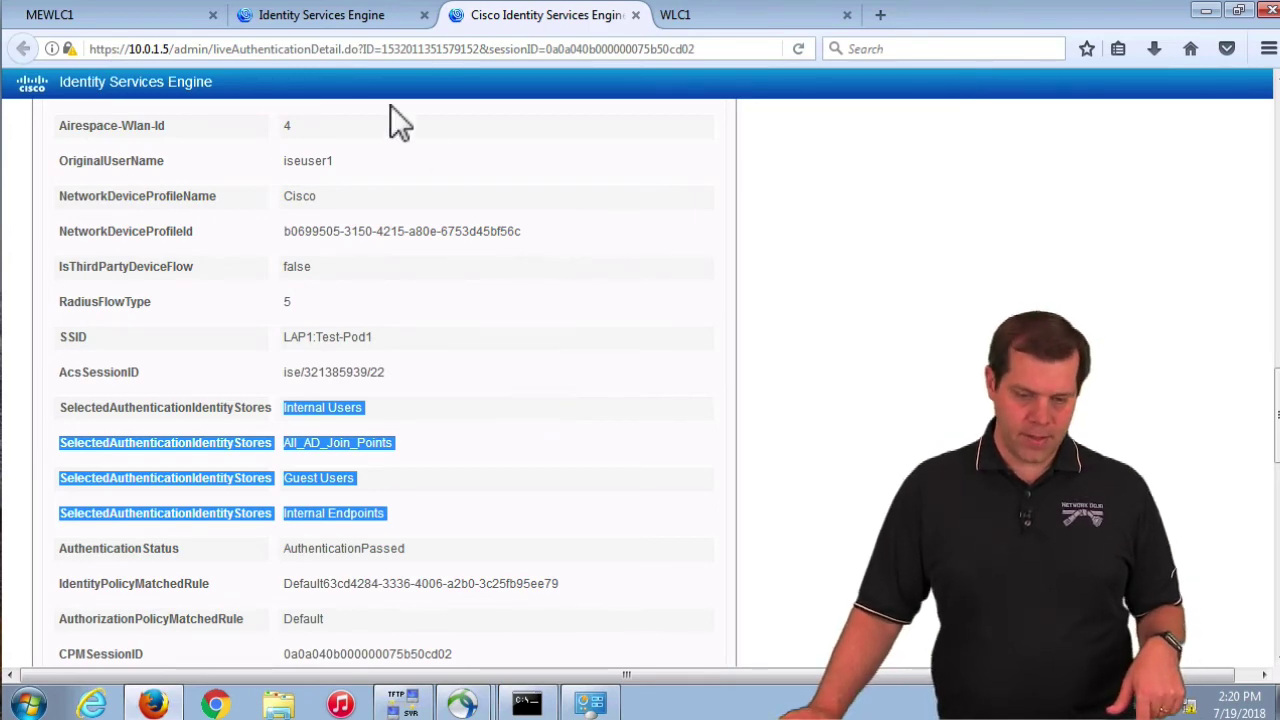
Return to the identity source sequence, remove Internal Endpoints from its selected identity sources and add it back
left_click(316, 18)
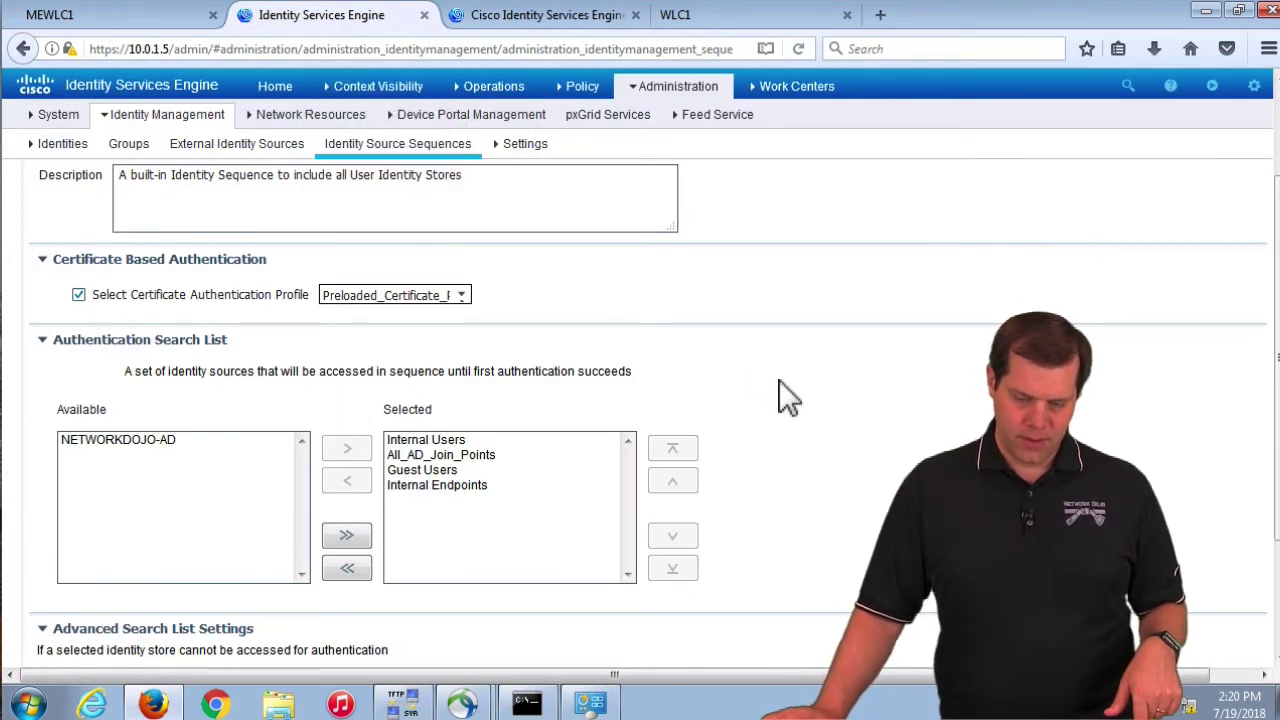
left_click(432, 485)
left_click(350, 482)
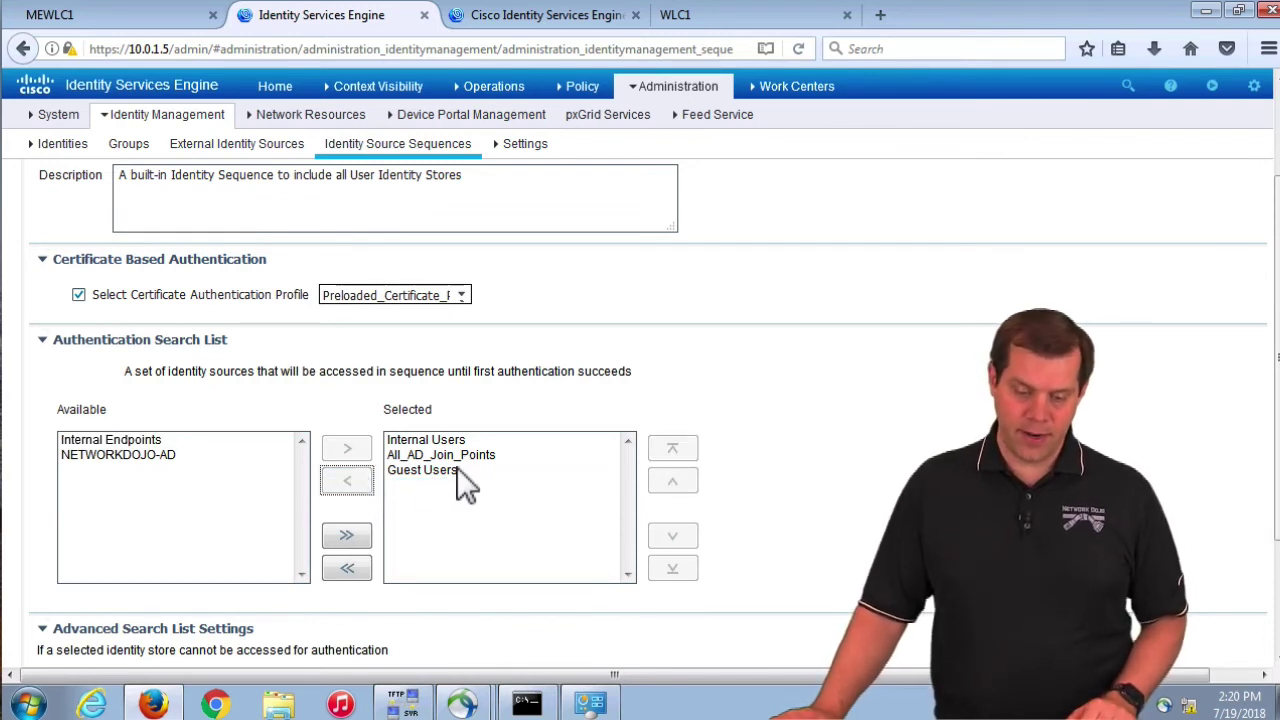
left_click(100, 438)
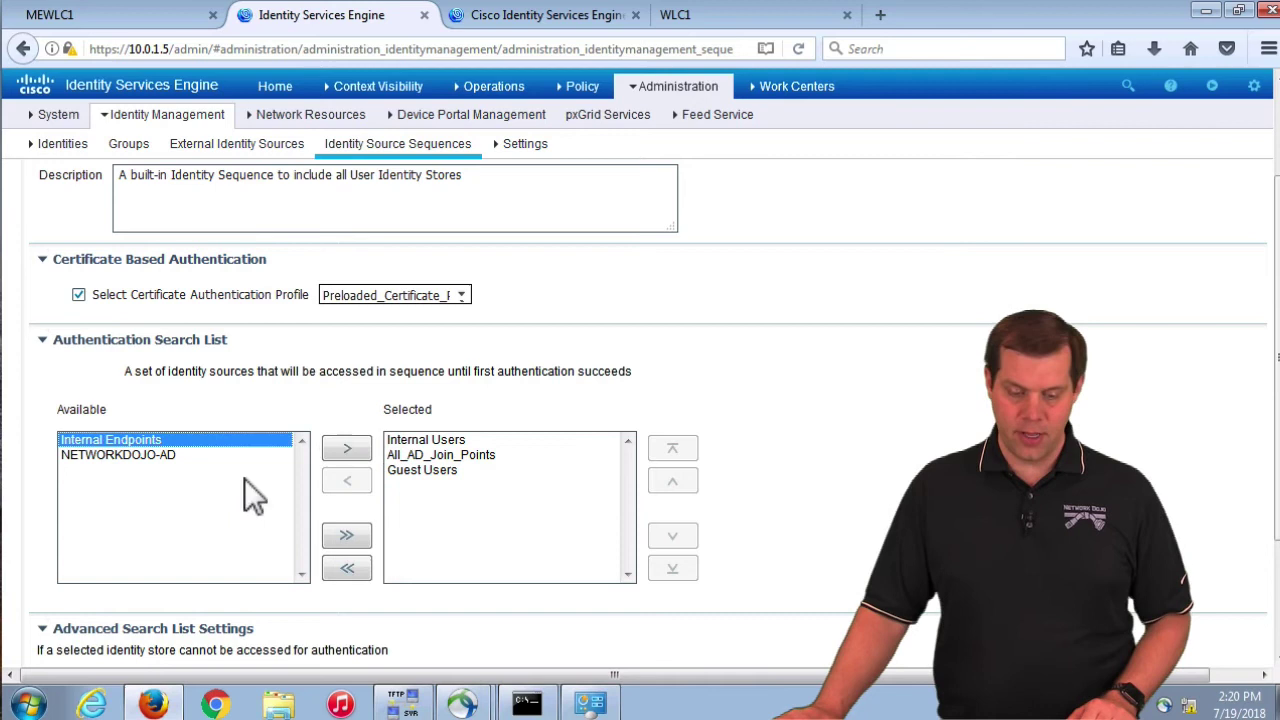
left_click(349, 452)
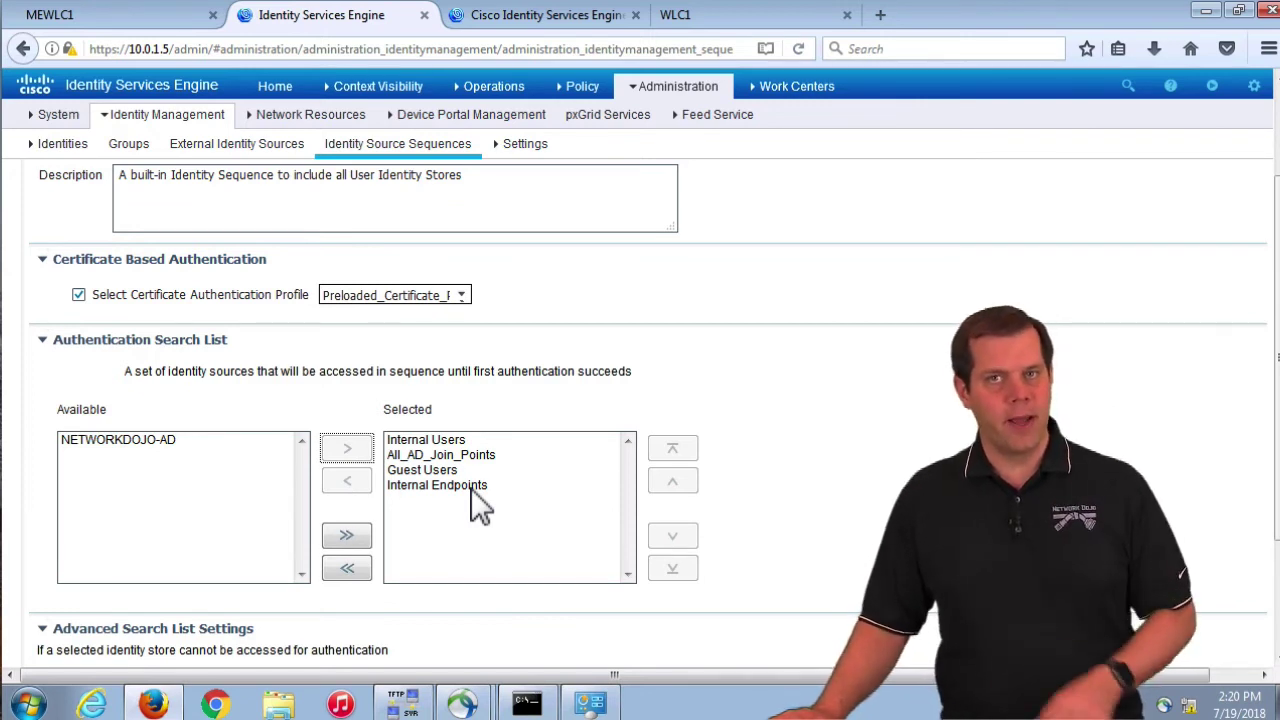
left_click(462, 484)
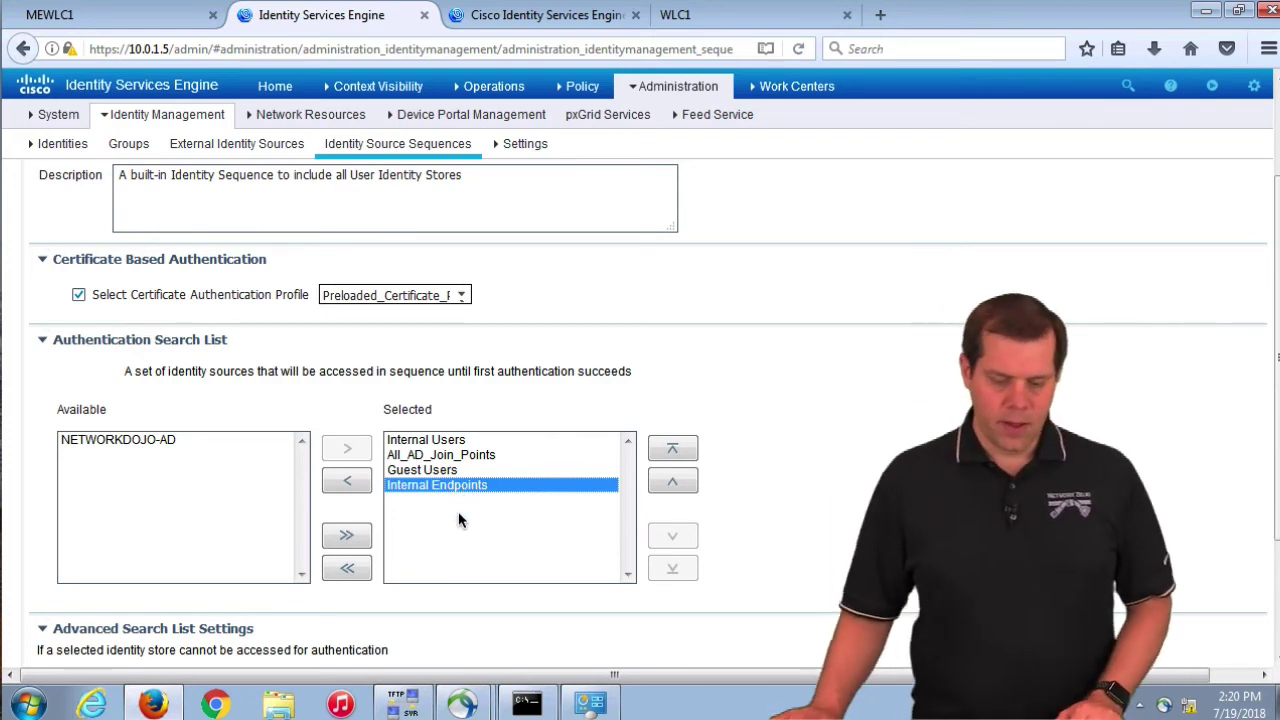
left_click(437, 442)
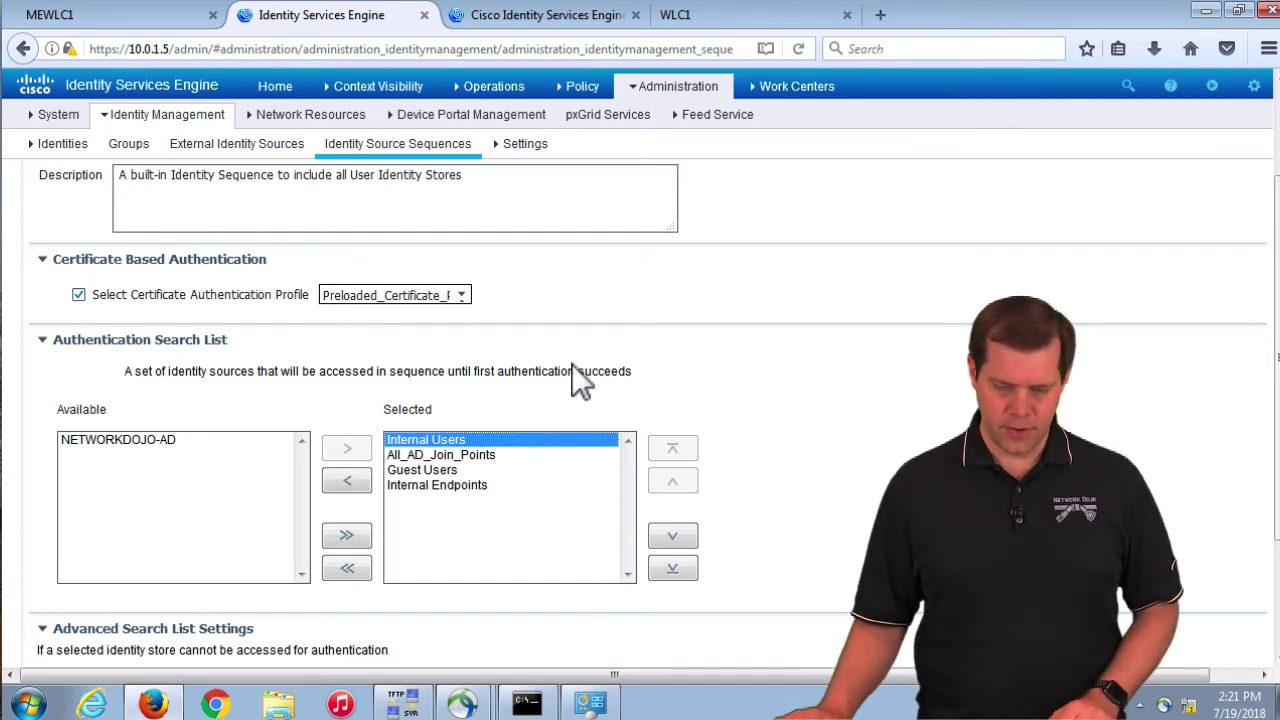
Open the network access users list under Identities, discarding the unsaved changes to the identity source sequence
mouse_move(655, 92)
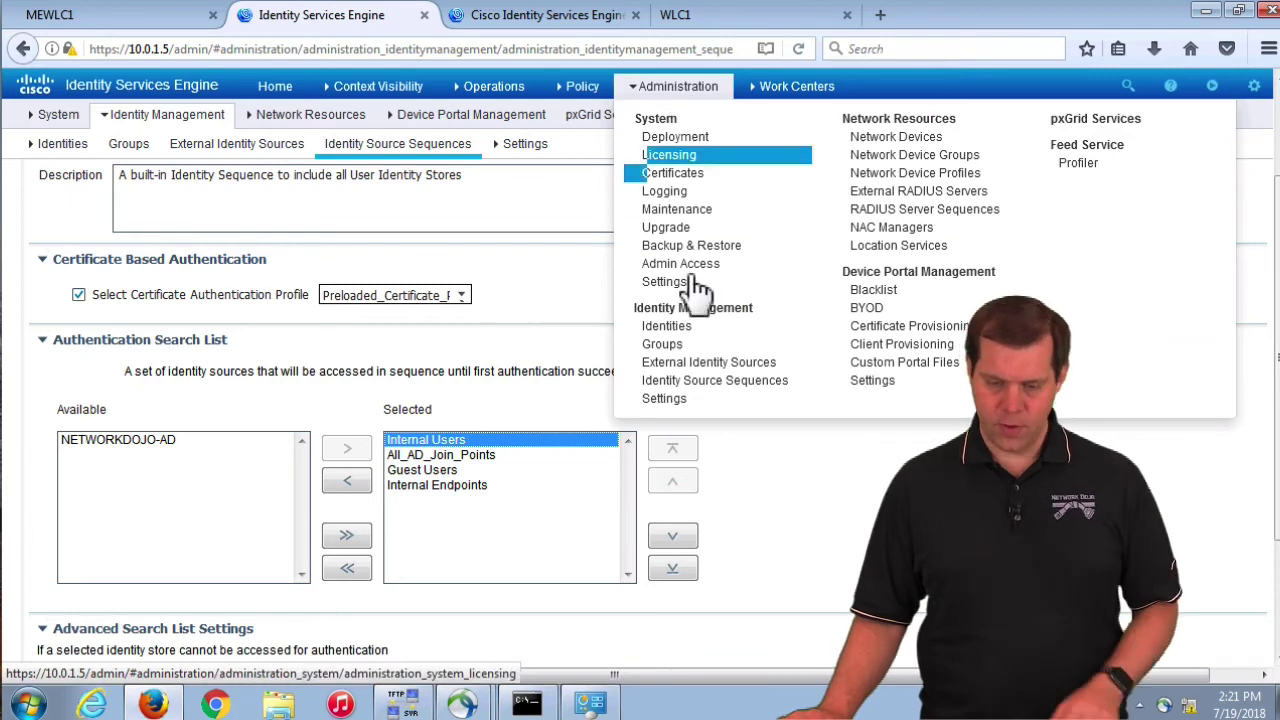
left_click(666, 327)
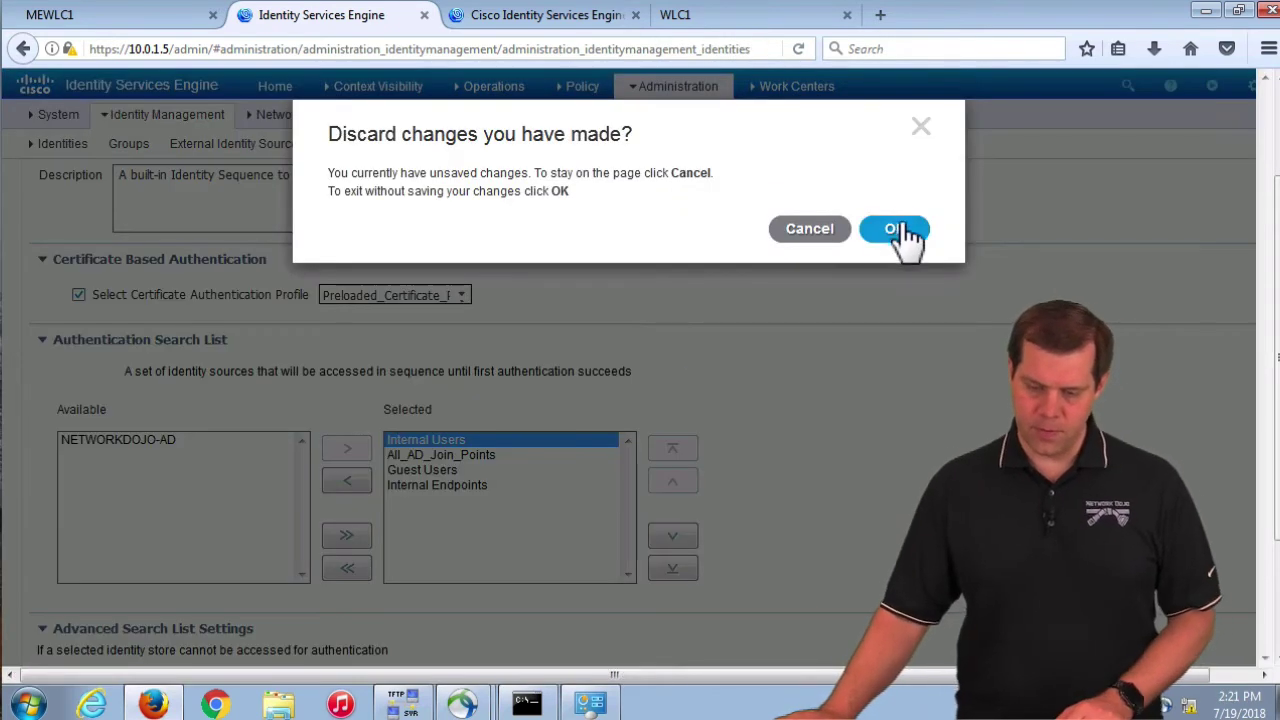
left_click(903, 230)
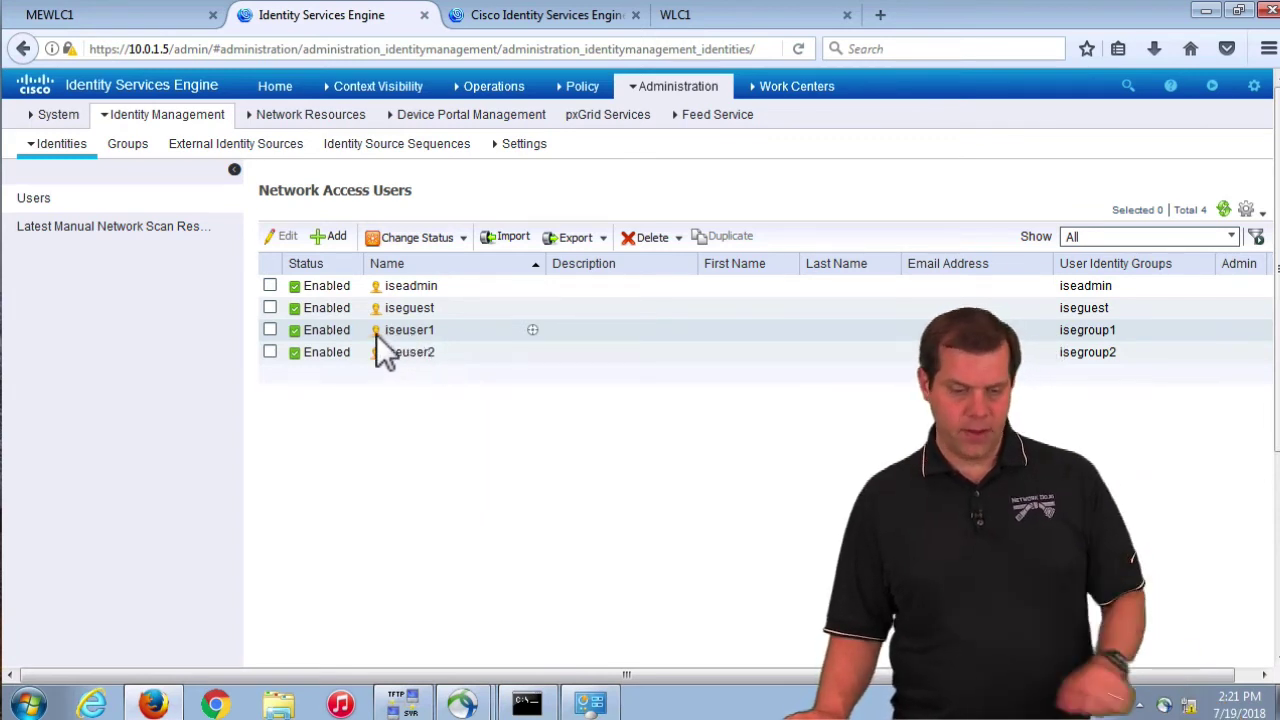
left_click(500, 88)
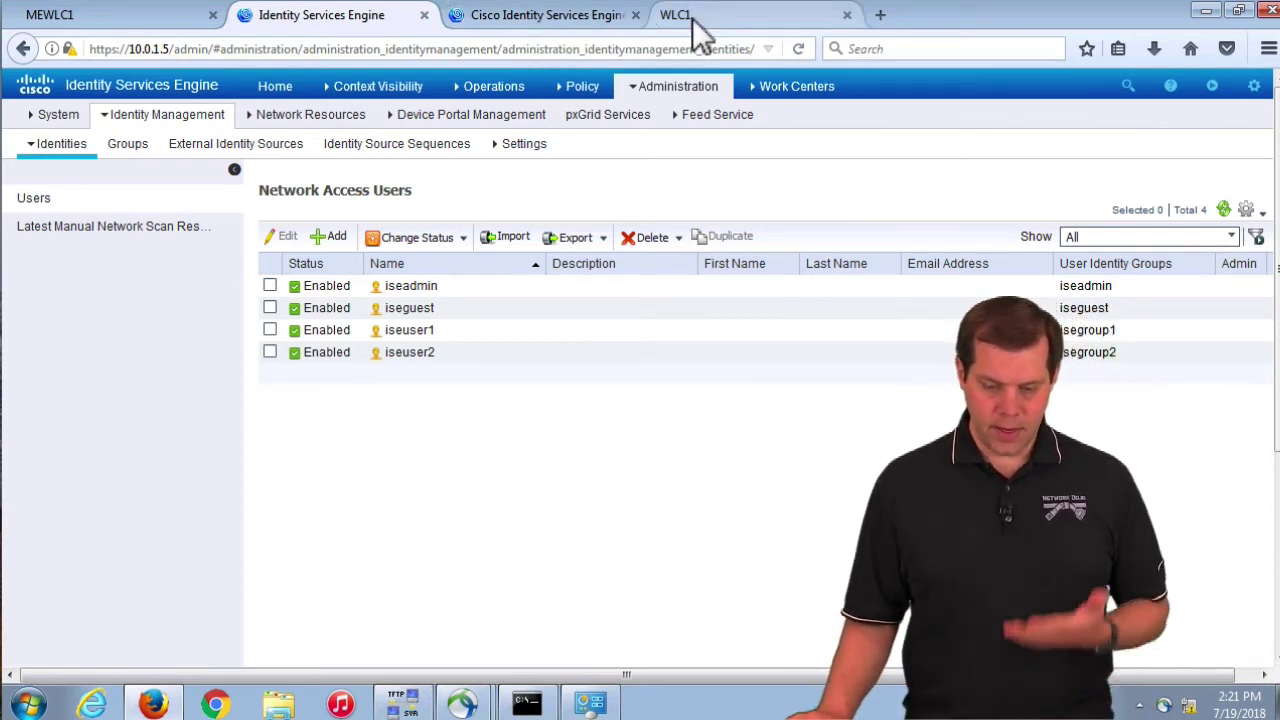
Go back to the authentication detail report and highlight the username in its overview
left_click(558, 22)
scroll(664, 304, "up", 10)
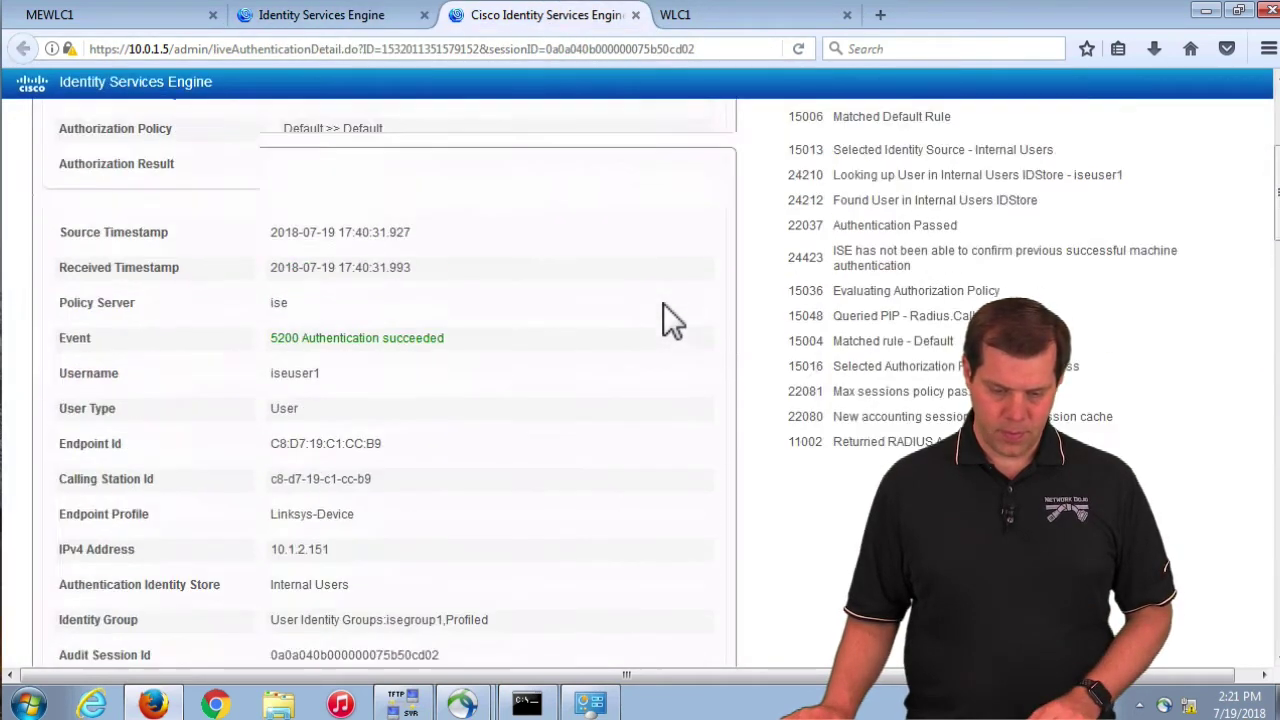
double_click(306, 240)
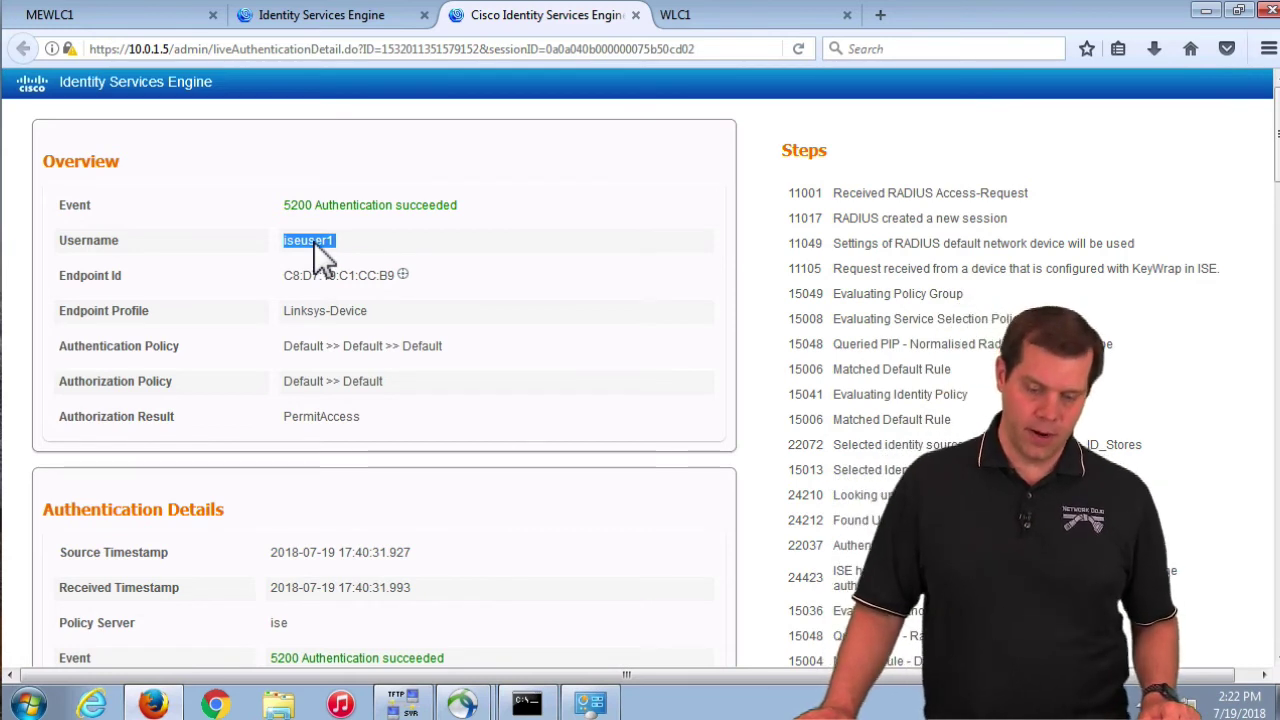
Highlight the username in the report overview again and return to the network access users list
left_click(338, 243)
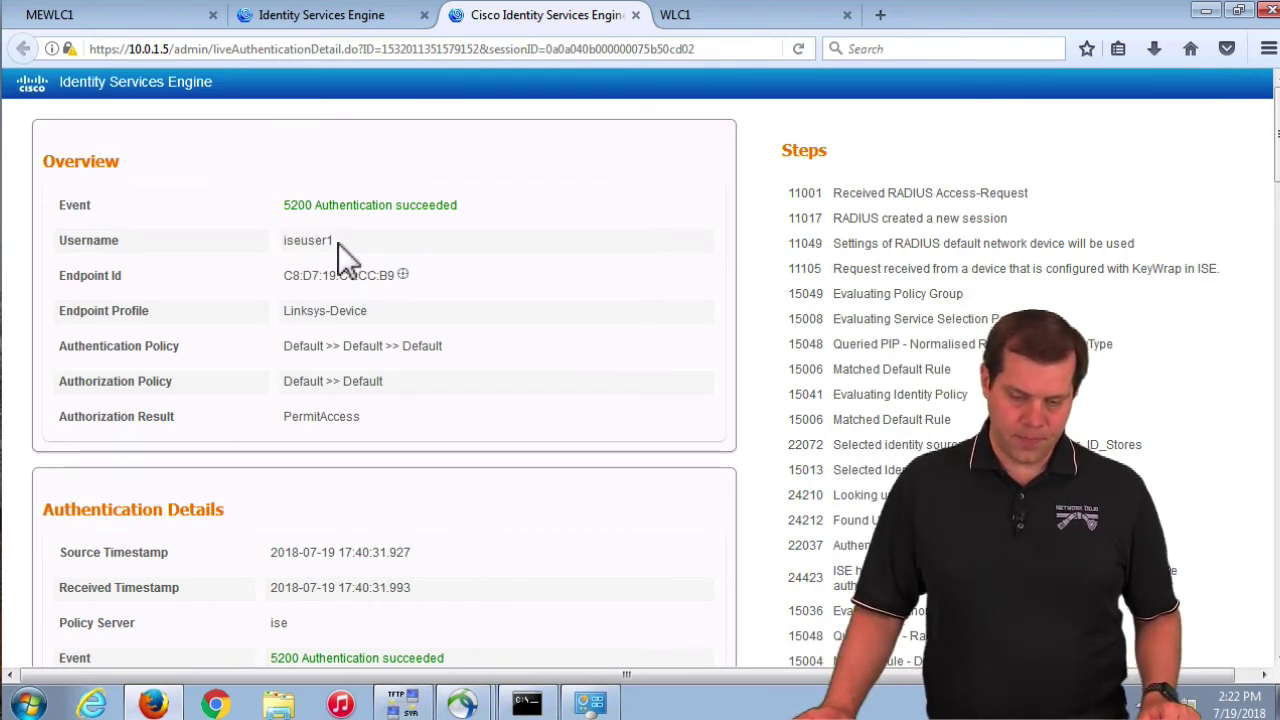
left_click_drag(315, 242, 288, 242)
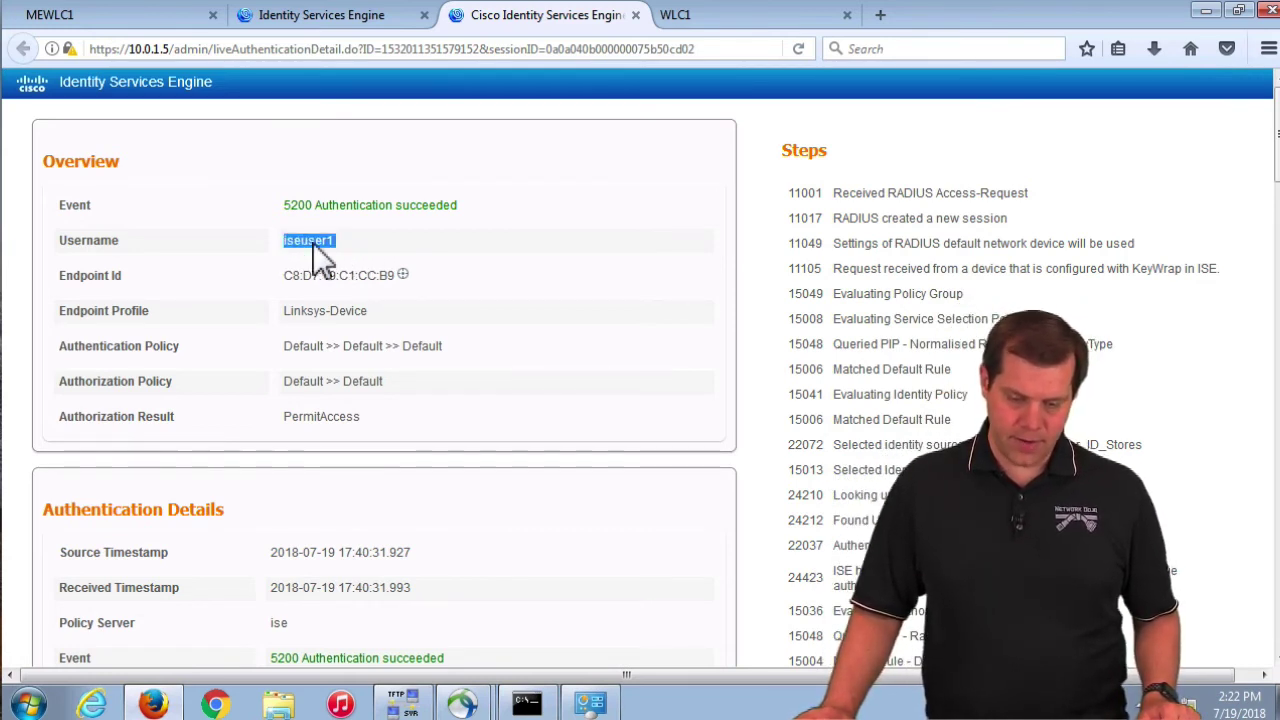
left_click(320, 14)
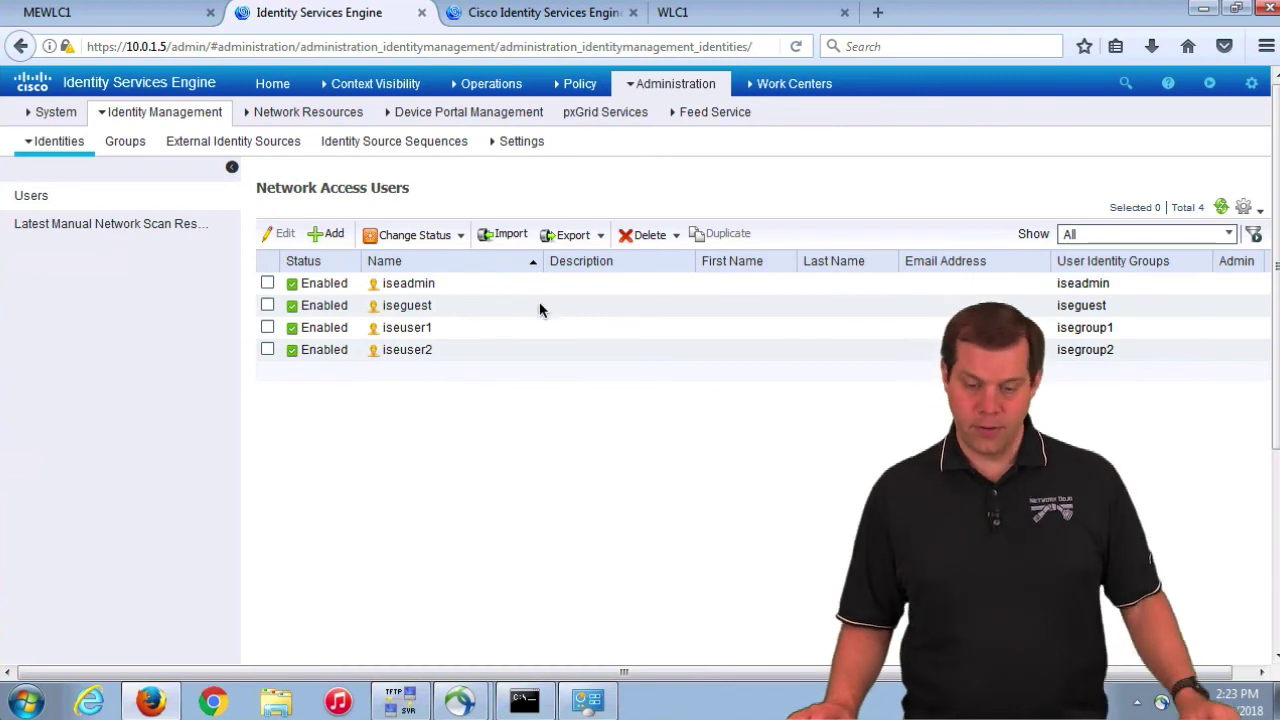
Go back to the authentication detail report and highlight the Authentication Identity Store row in the authentication details
left_click(540, 13)
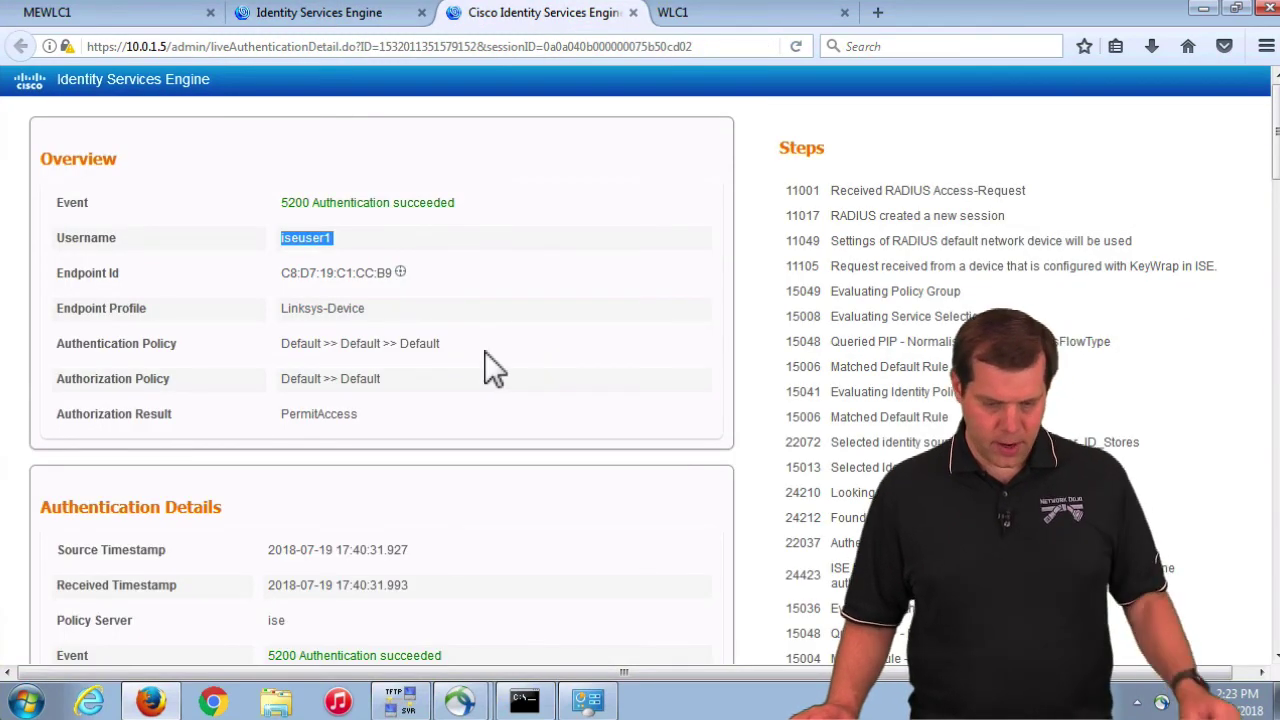
scroll(373, 417, "down", 4)
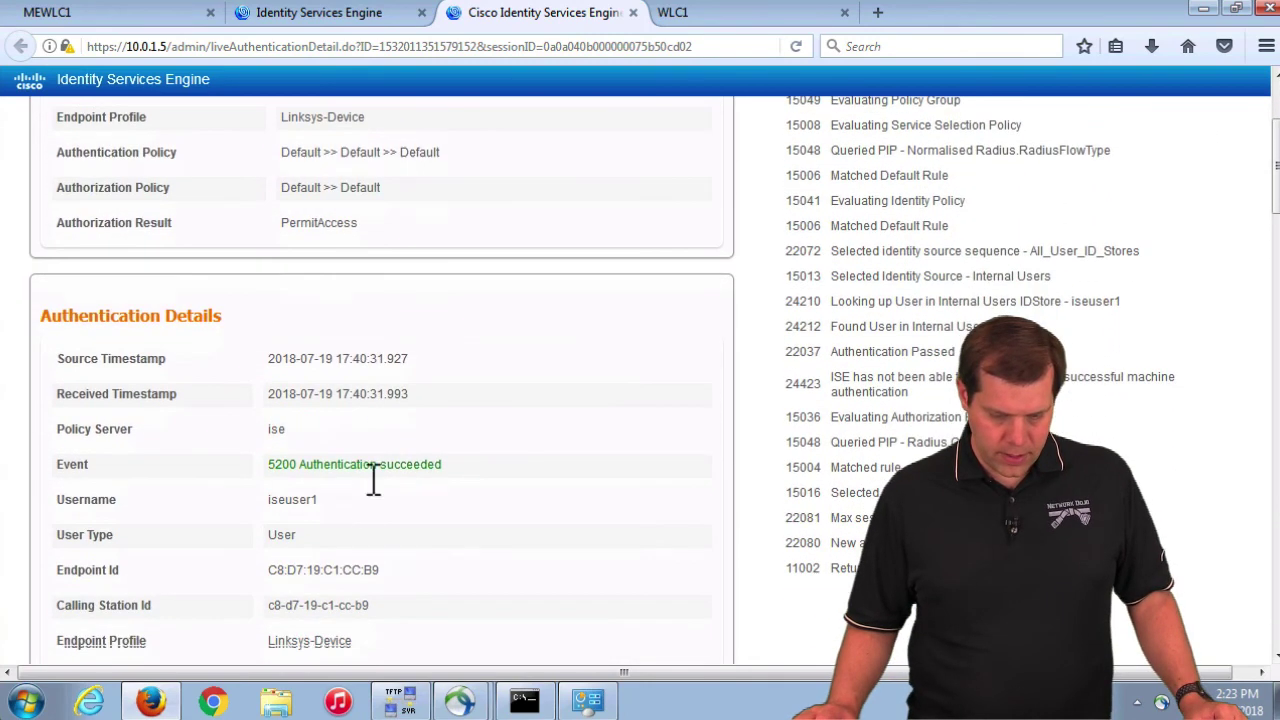
scroll(366, 514, "down", 5)
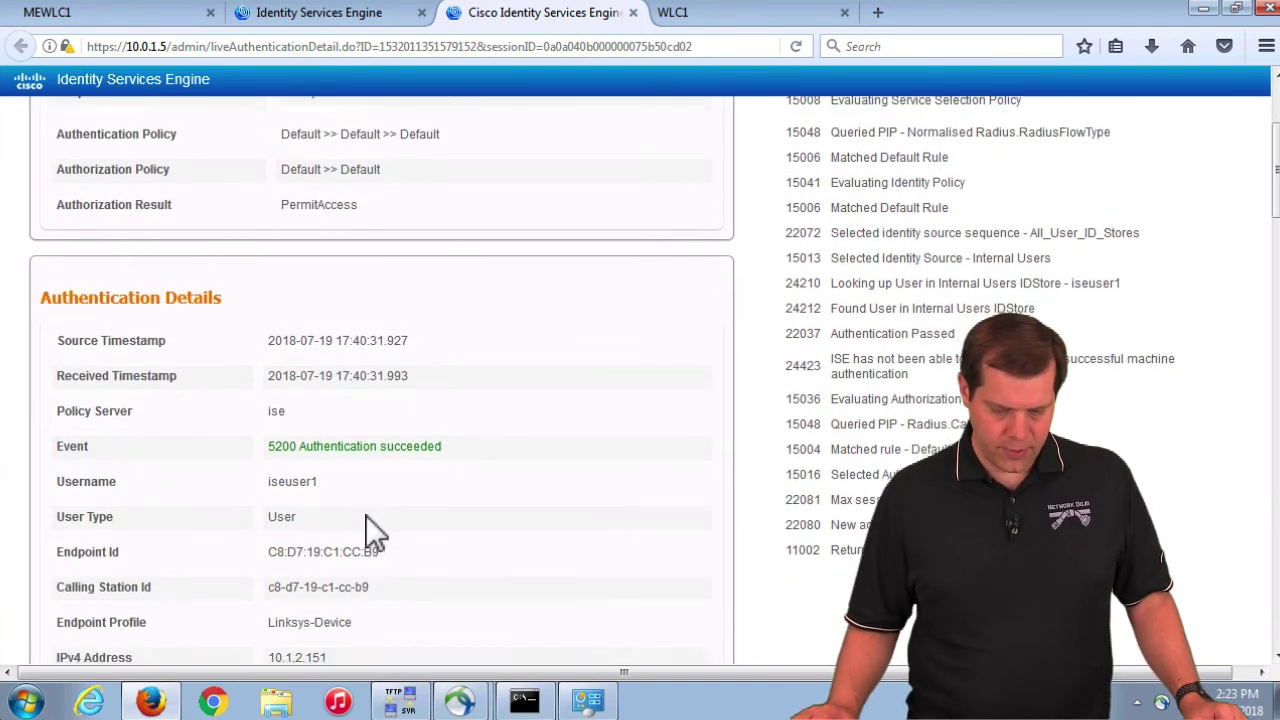
left_click_drag(64, 483, 392, 488)
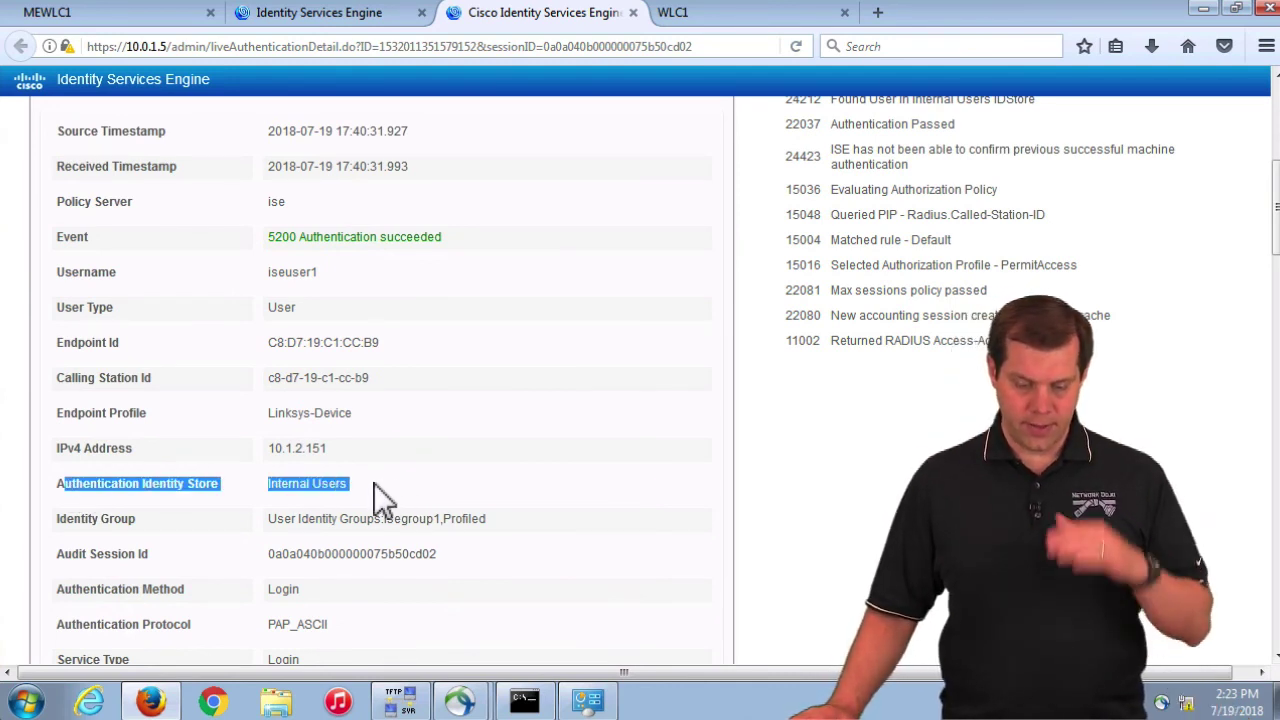
Review the selected authentication identity stores under Other Attributes, then highlight only the Authentication Identity Store value in the authentication details
scroll(344, 489, "down", 10)
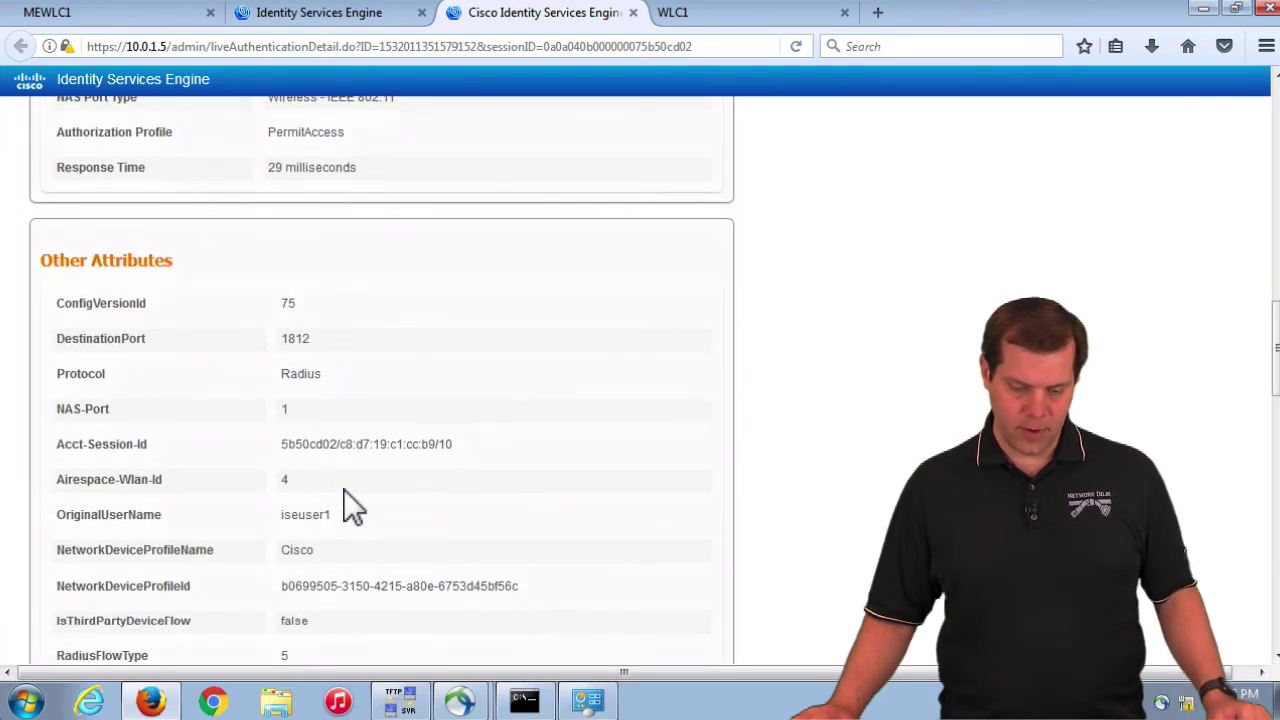
scroll(344, 490, "down", 3)
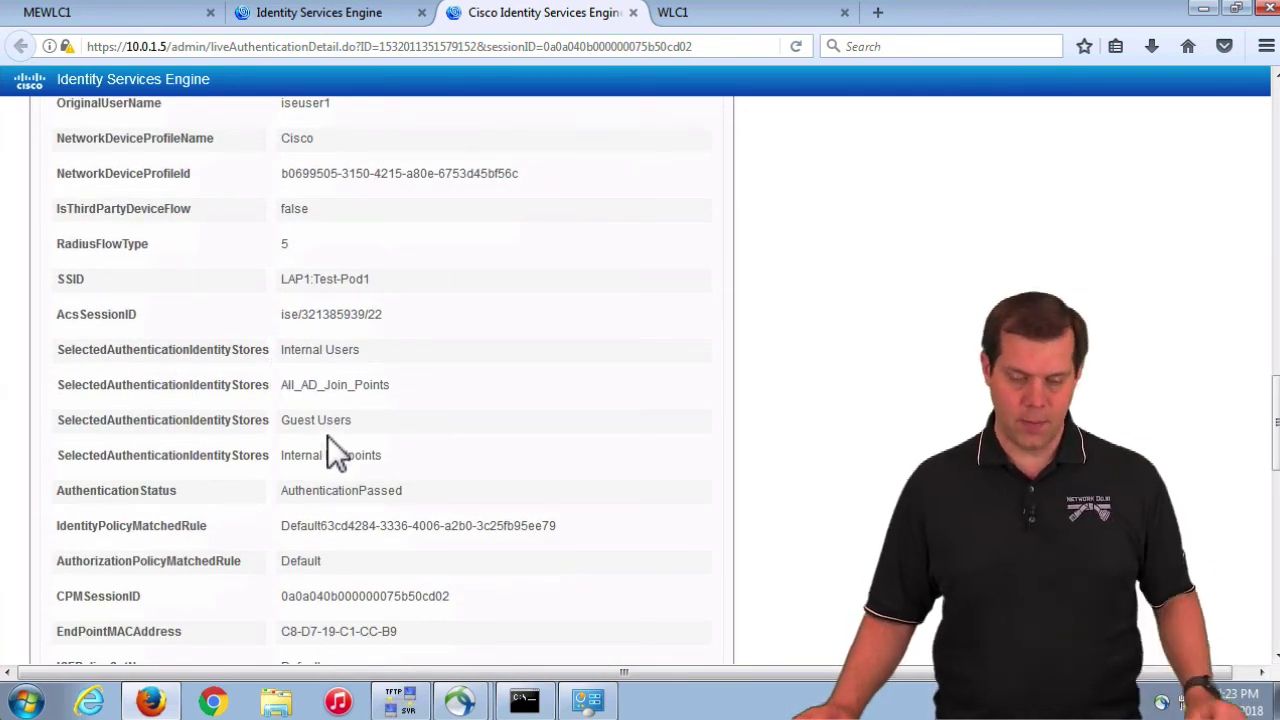
scroll(327, 435, "up", 15)
scroll(325, 430, "down", 8)
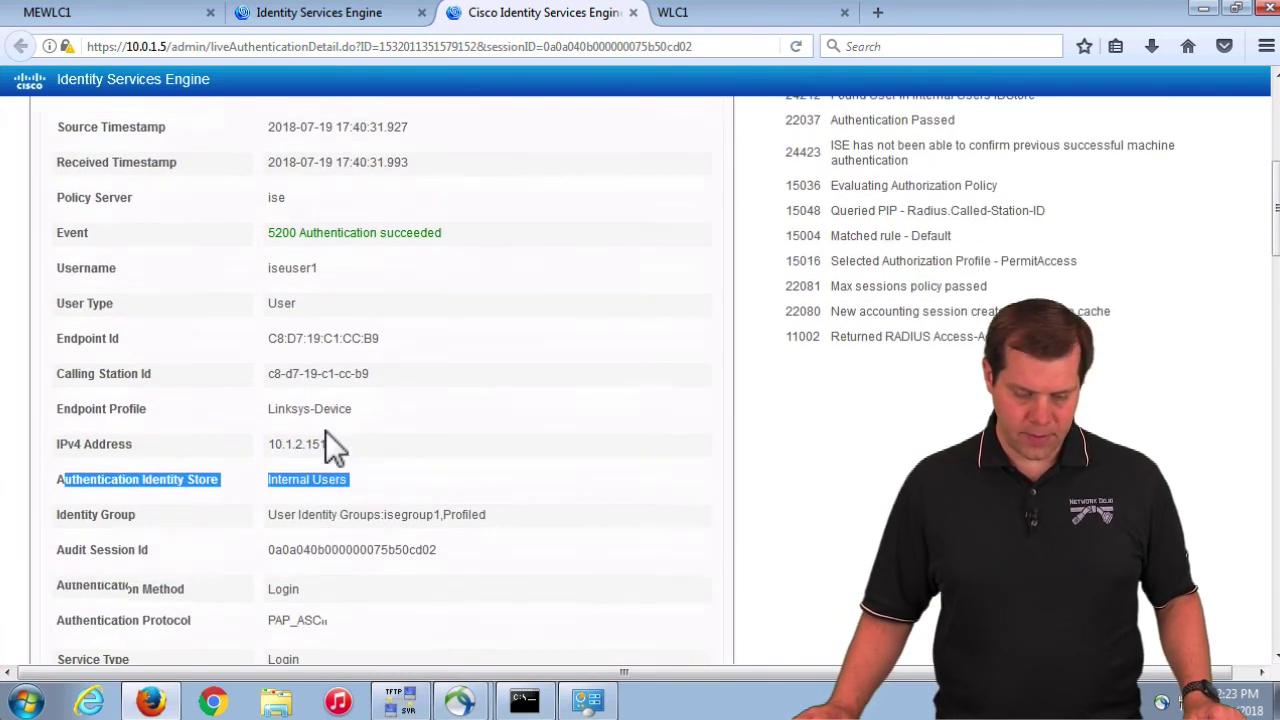
left_click_drag(351, 464, 242, 460)
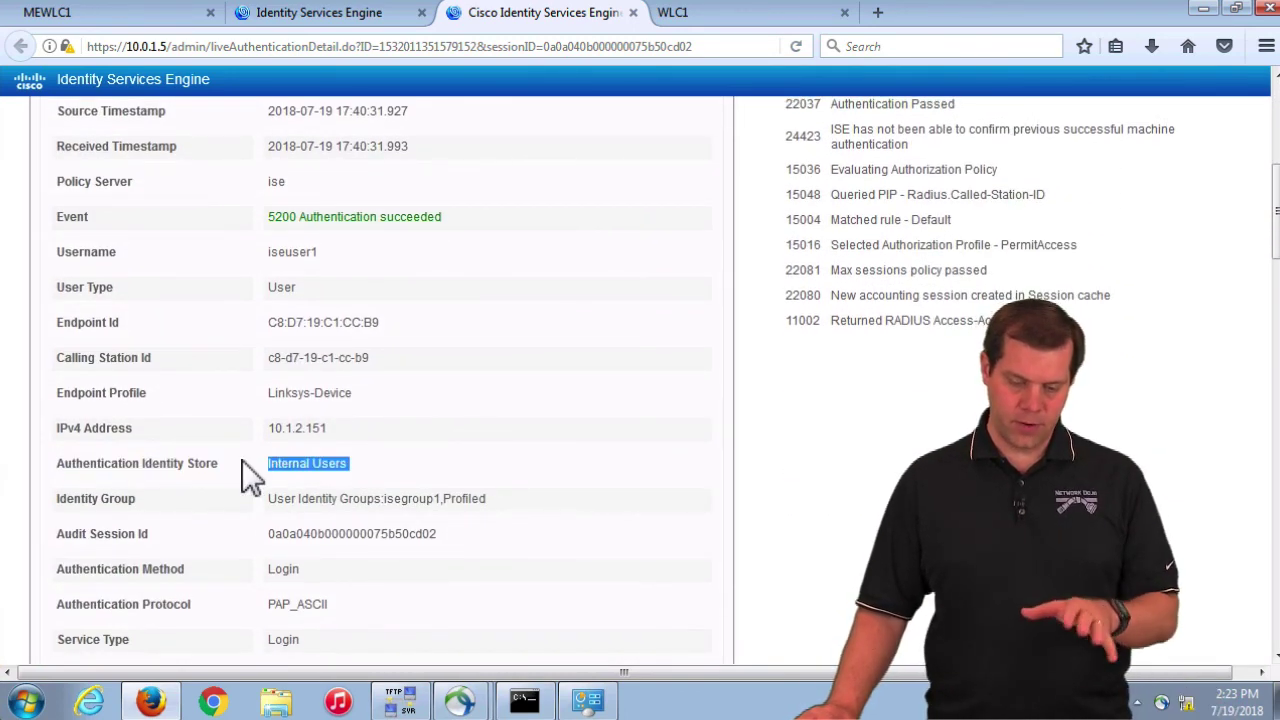